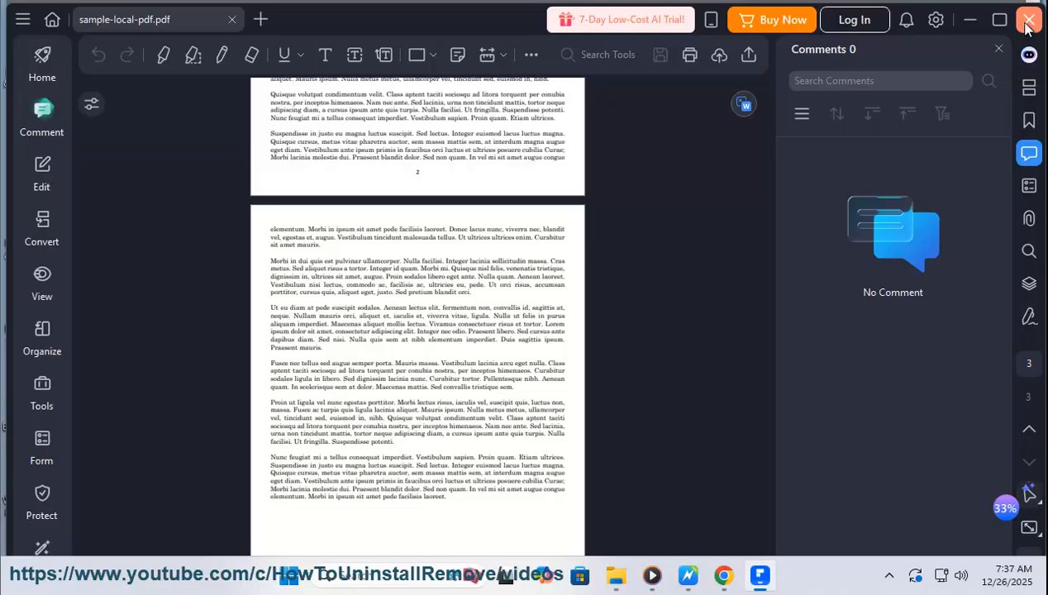
Search the computer for "PDF" and launch Wondershare PDFelement.
click(888, 576)
click(366, 582)
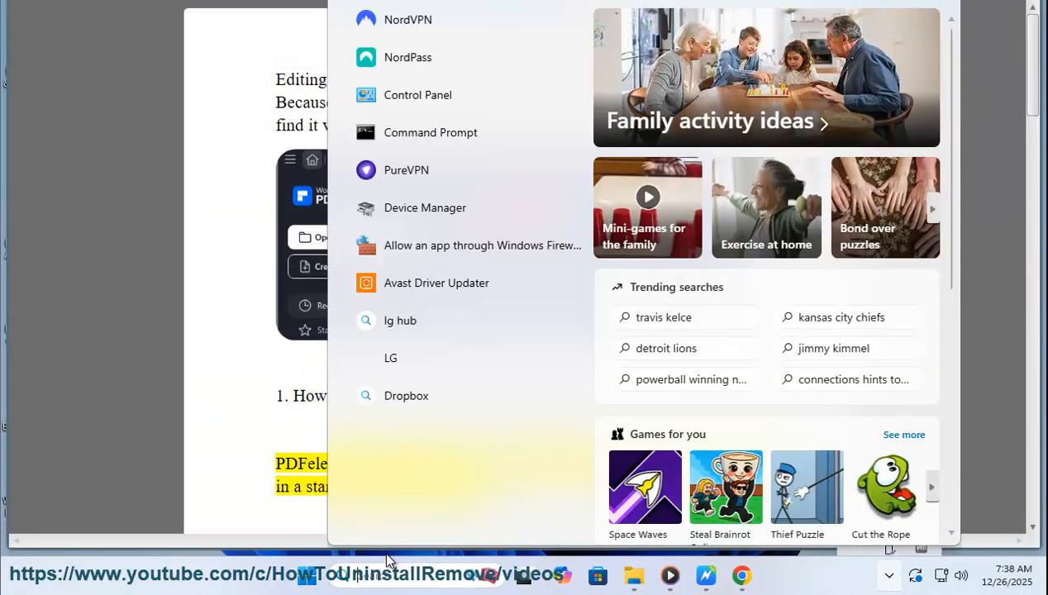
text(PDF)
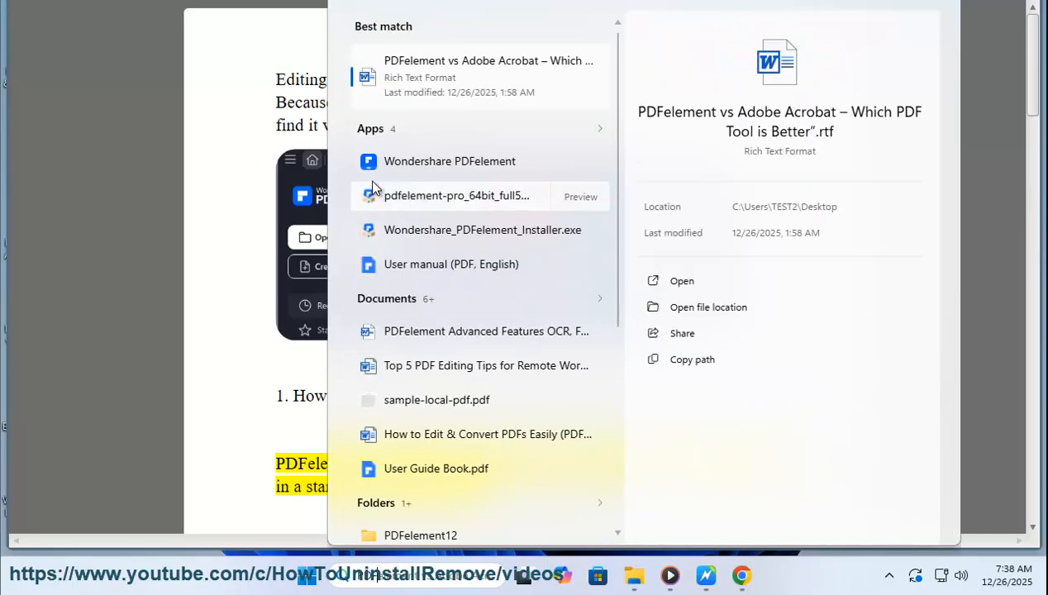
click(389, 164)
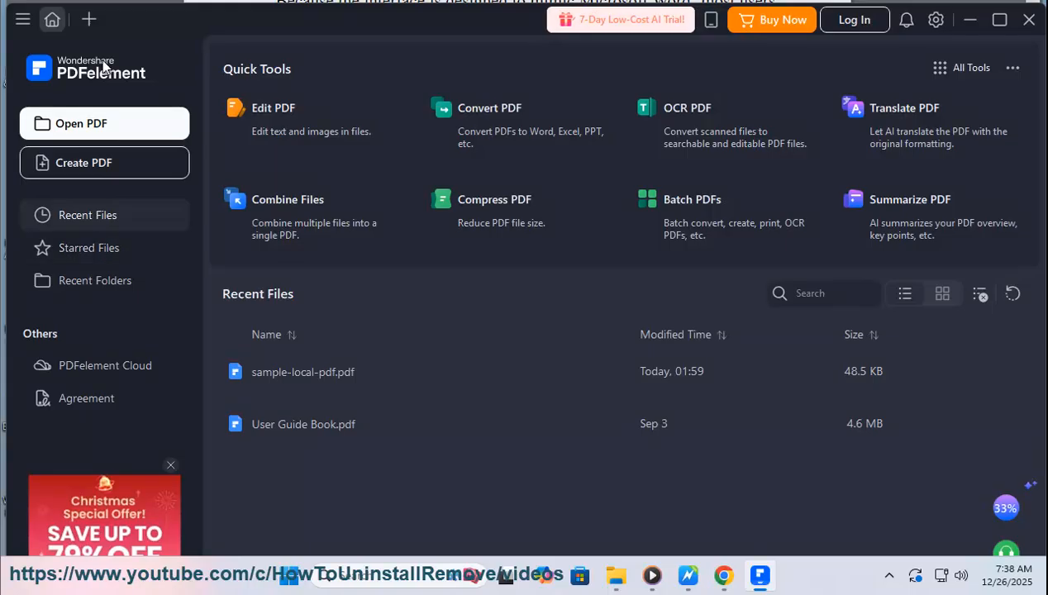
Open the file sample-local-pdf.pdf from the Desktop folder.
click(22, 19)
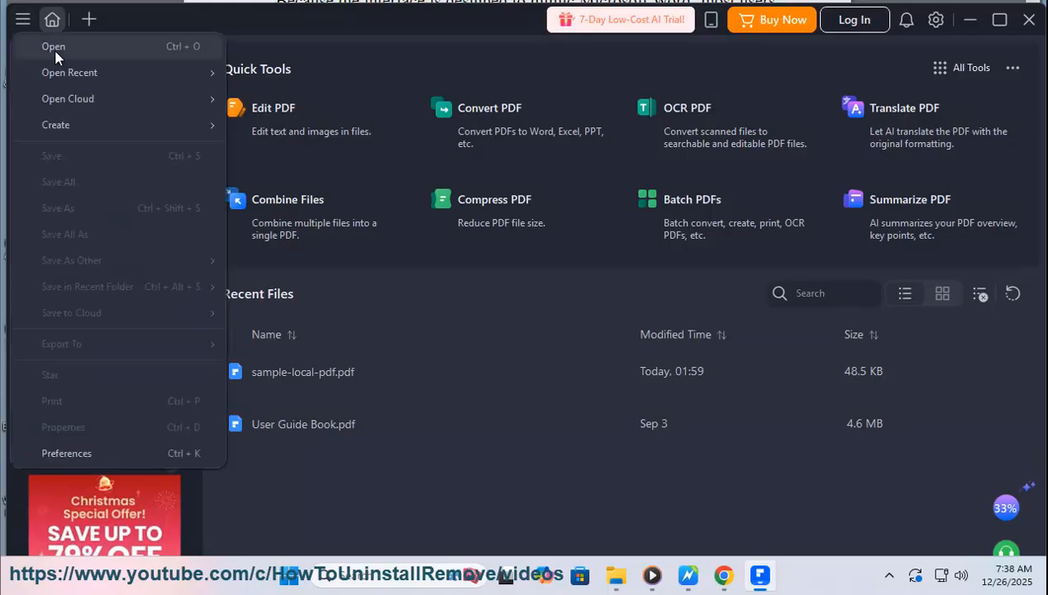
click(53, 48)
click(249, 158)
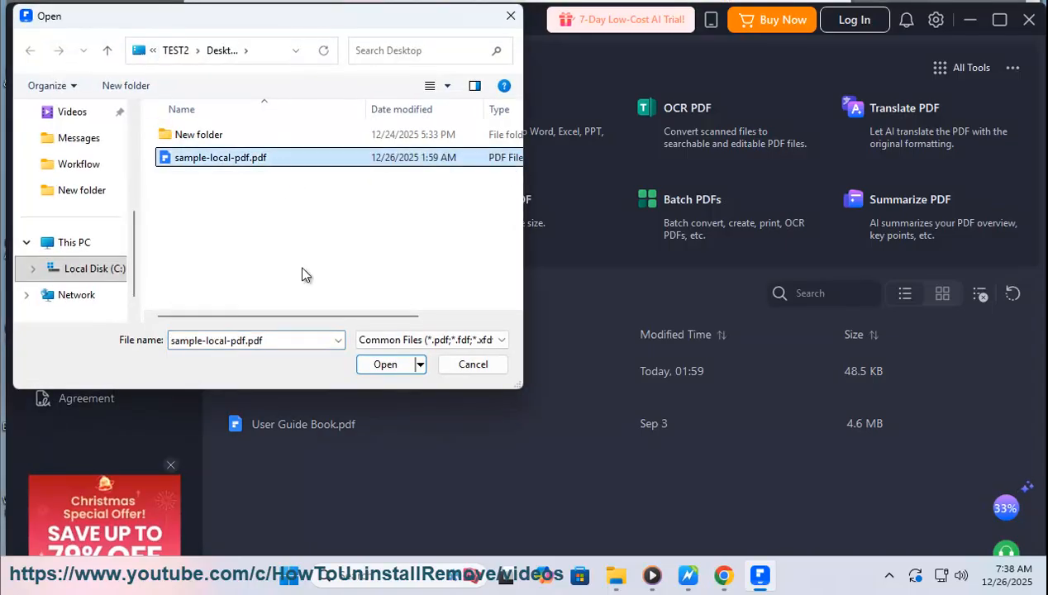
click(386, 365)
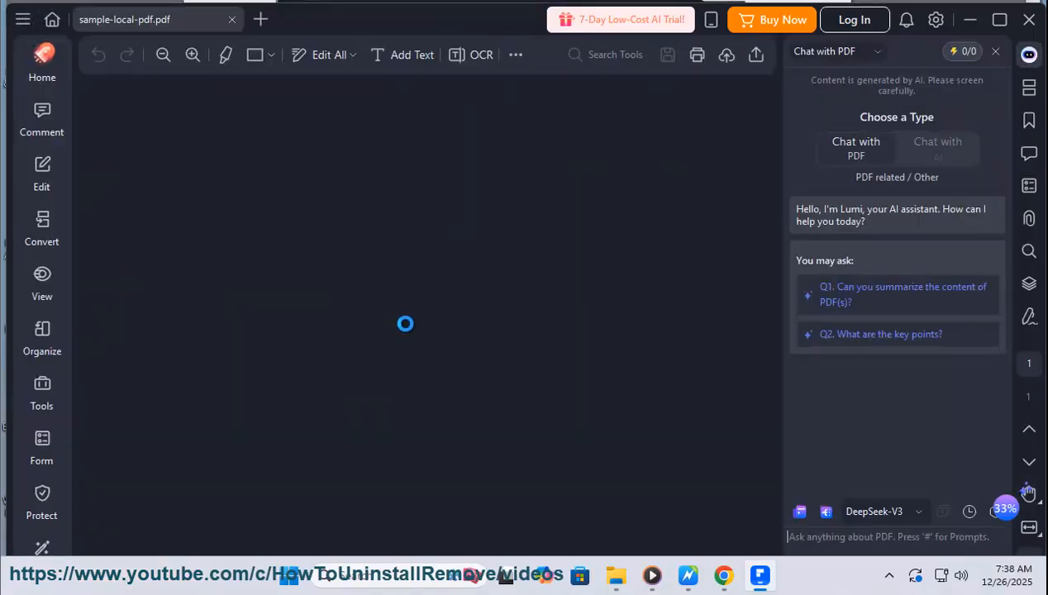
Look through the pages of the sample PDF and enlarge the view of its first page.
scroll(418, 321, down, 10)
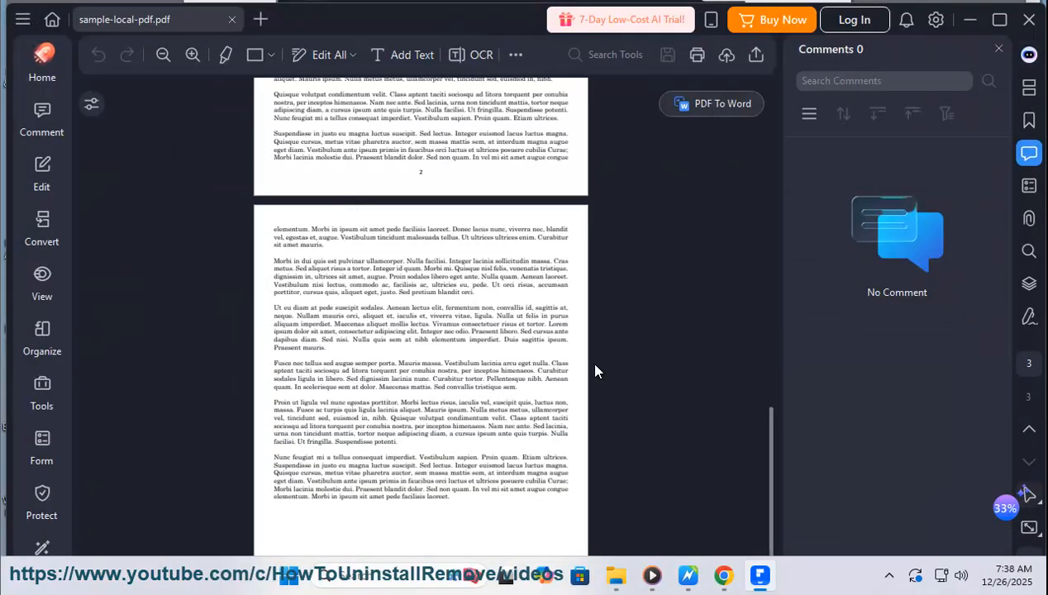
scroll(579, 339, up, 3)
mouse_move(1024, 504)
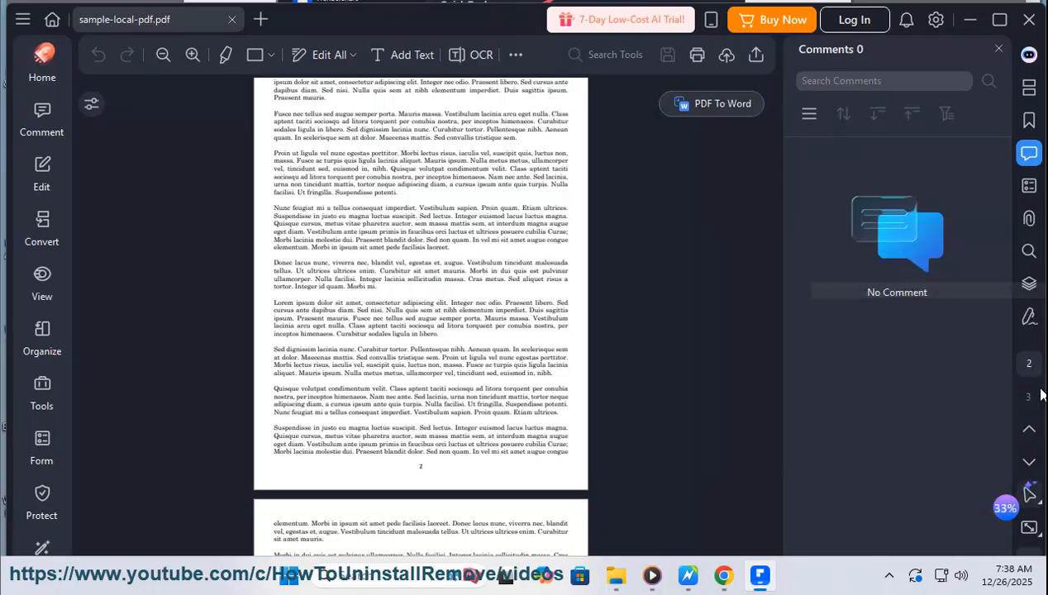
click(1030, 462)
scroll(611, 341, up, 10)
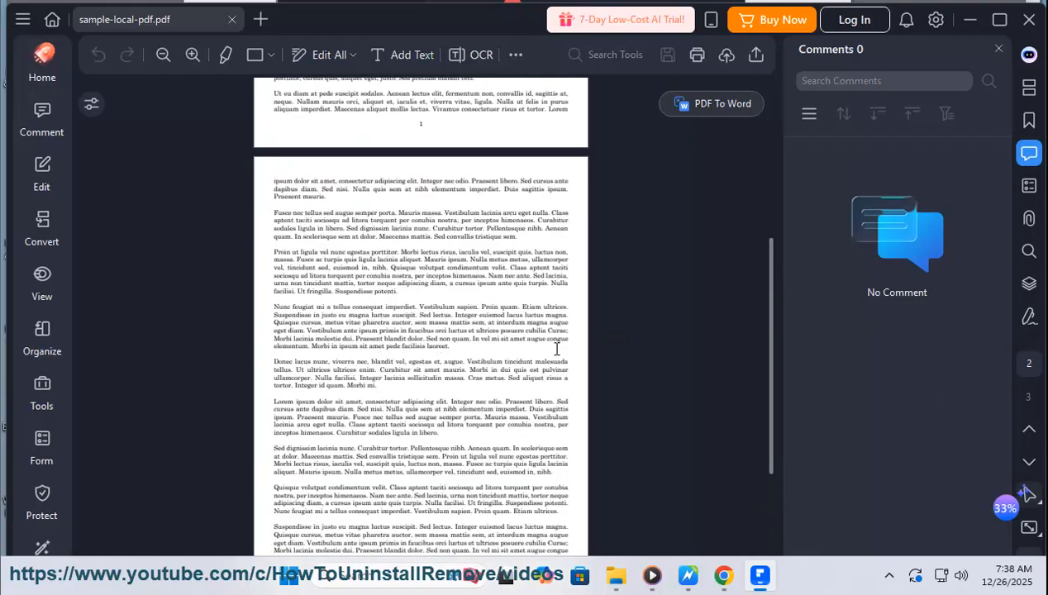
click(193, 54)
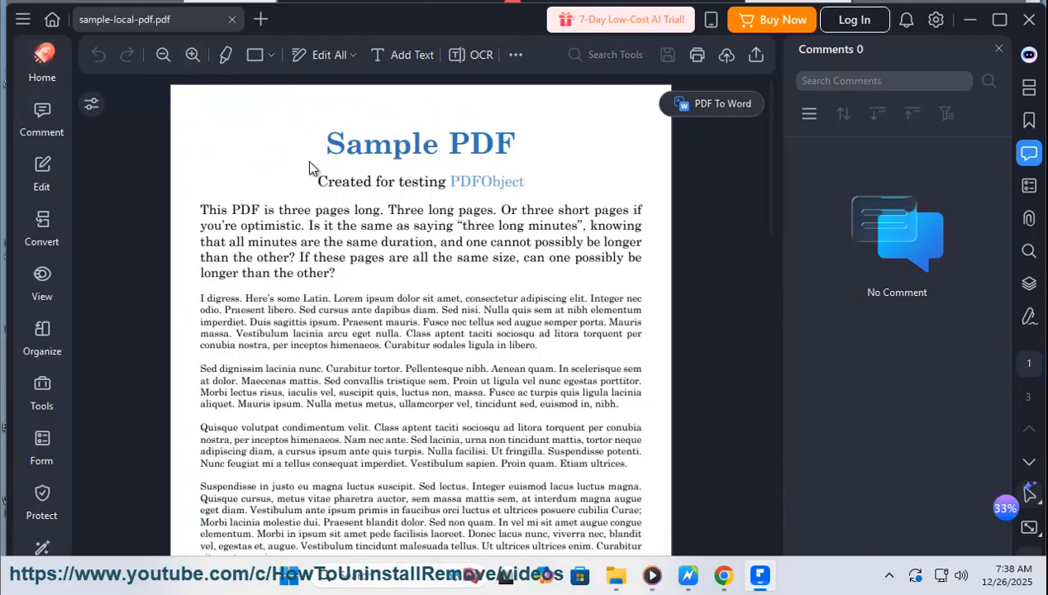
click(195, 56)
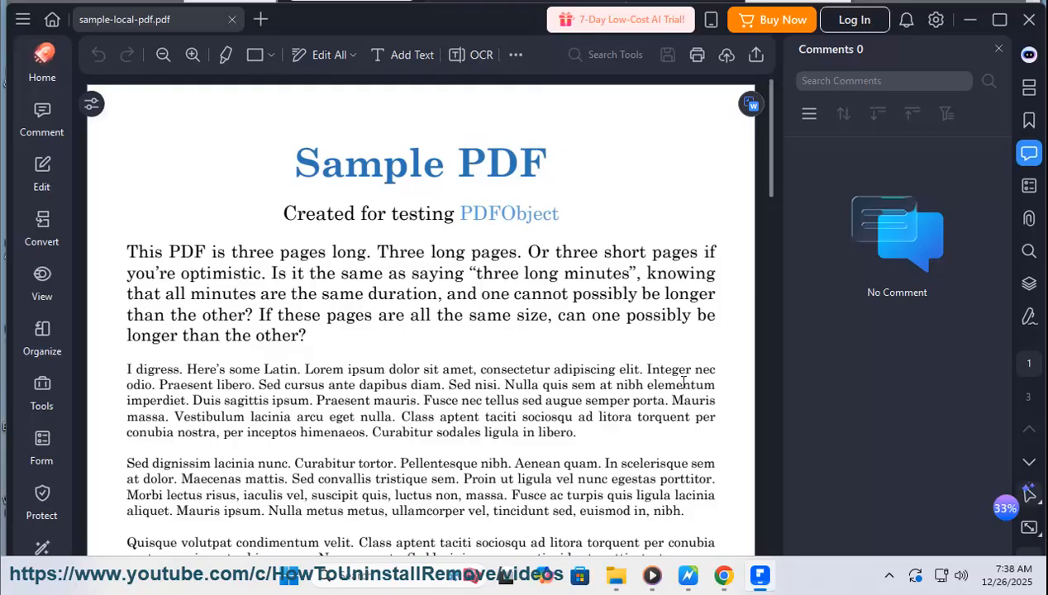
Switch to the written guide document and read its Editing Text instructions.
click(685, 572)
scroll(431, 260, down, 1)
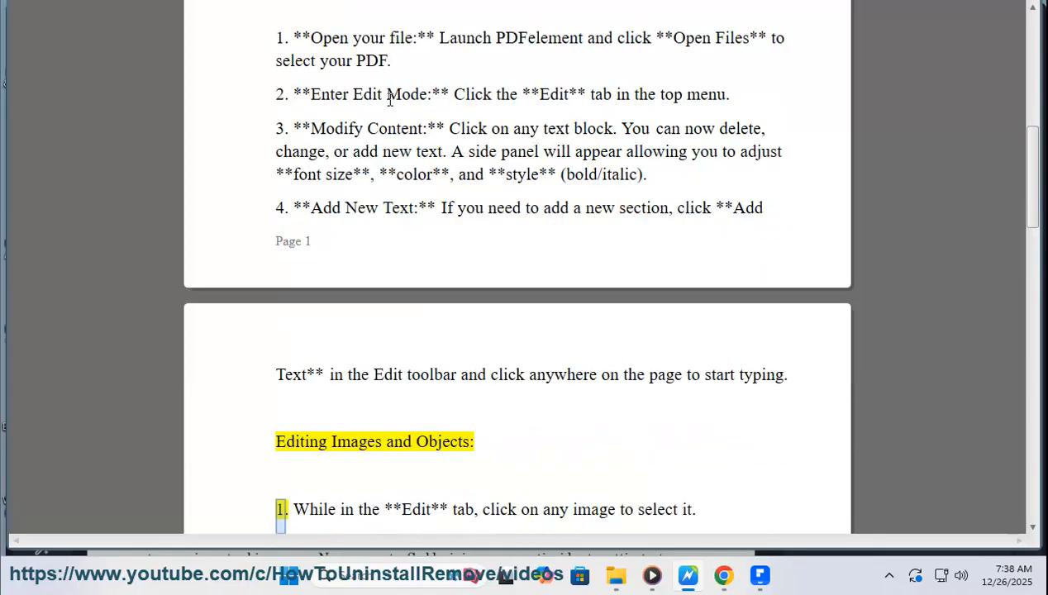
scroll(516, 154, up, 1)
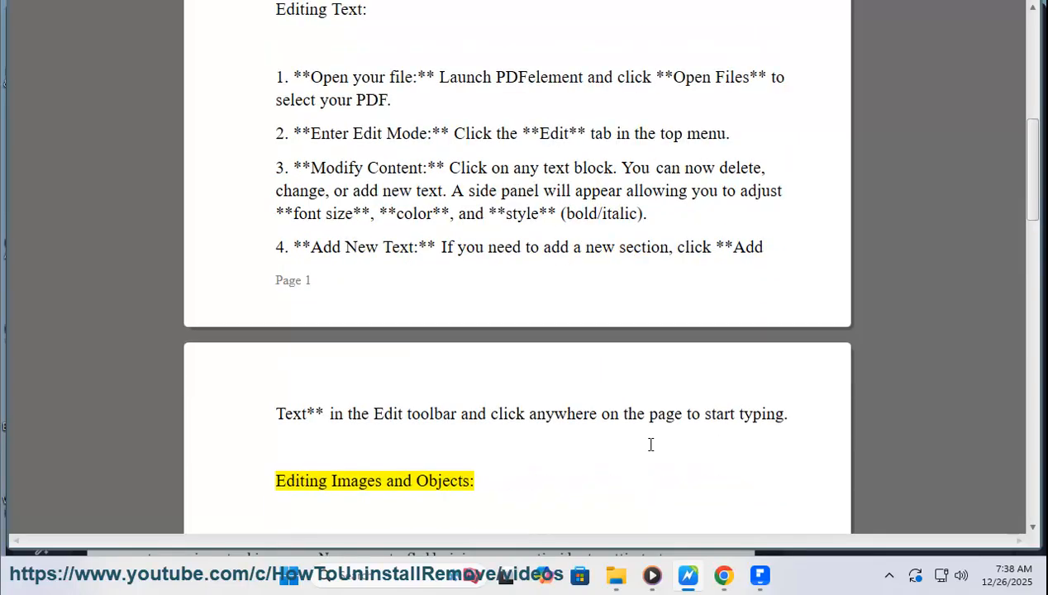
Switch back to PDFelement, enter edit mode and insert "Your" before "Sample PDF" in the page title.
click(760, 579)
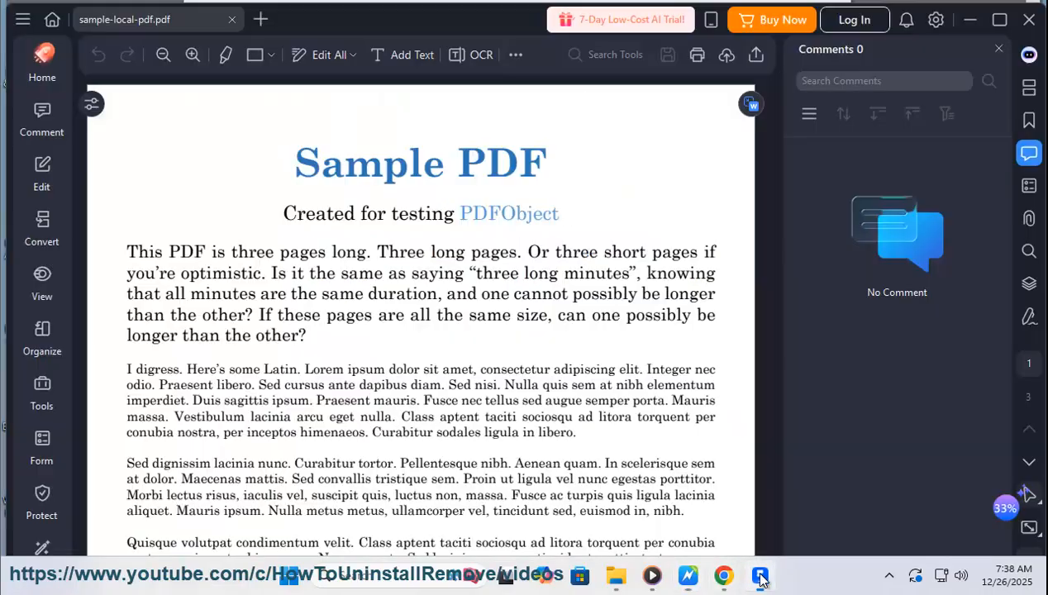
click(43, 176)
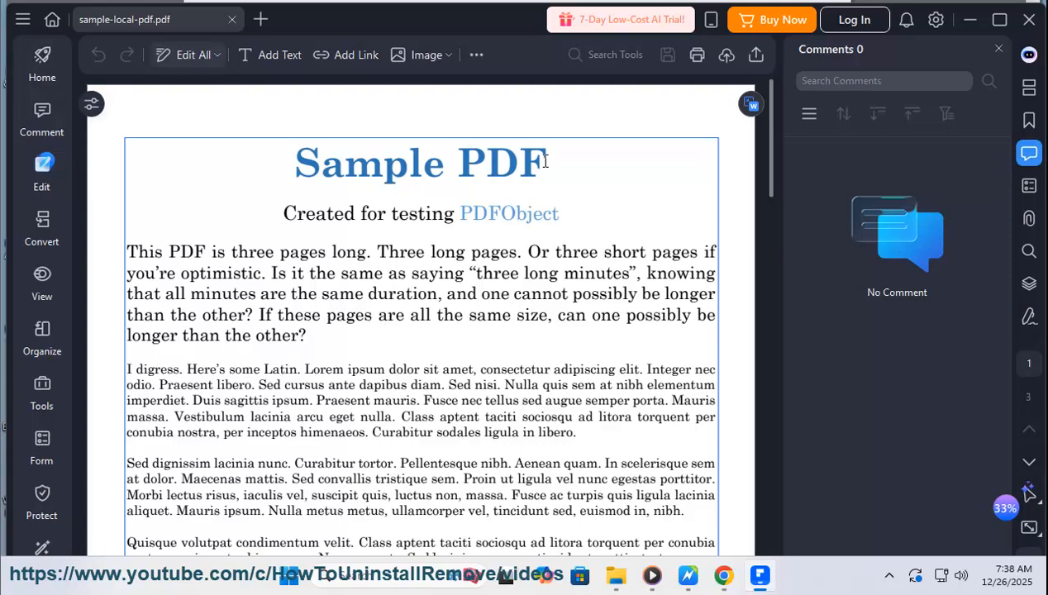
click(286, 159)
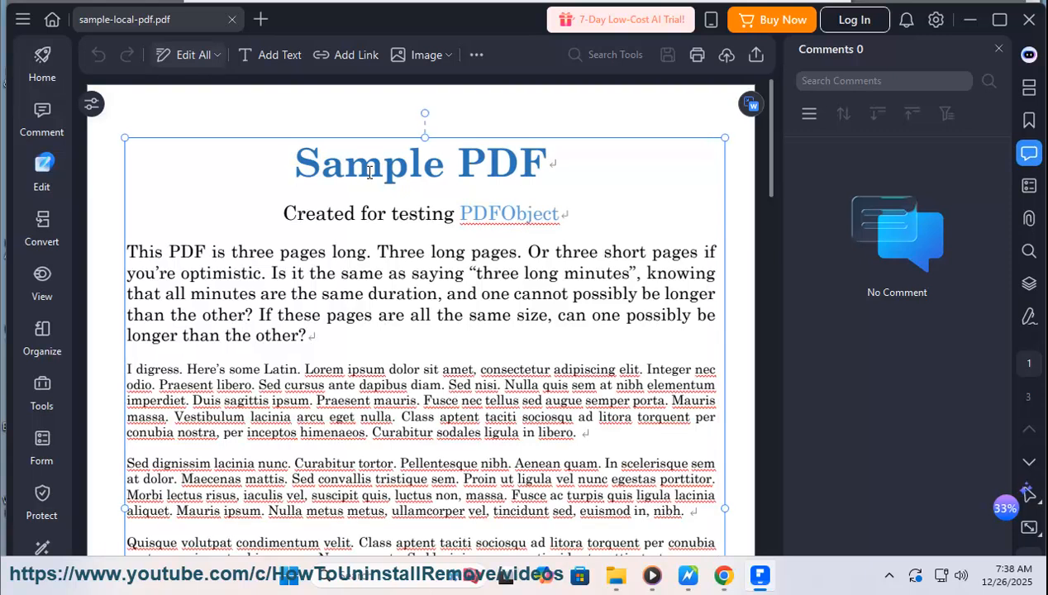
text(yOUR)
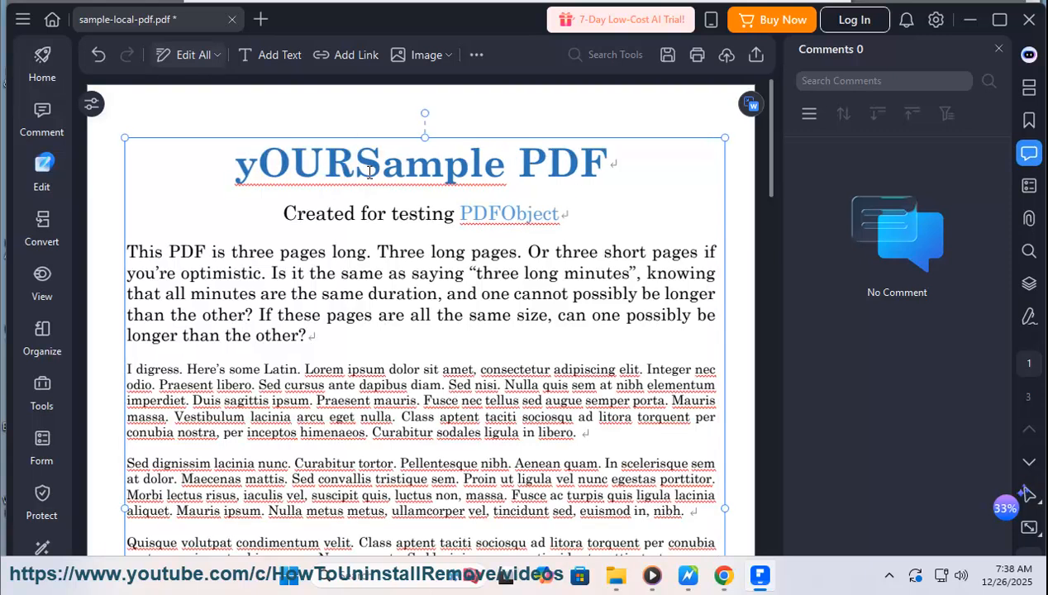
key(BackSpace)
key(BackSpace)
key(BackSpace)
key(BackSpace)
text(Y)
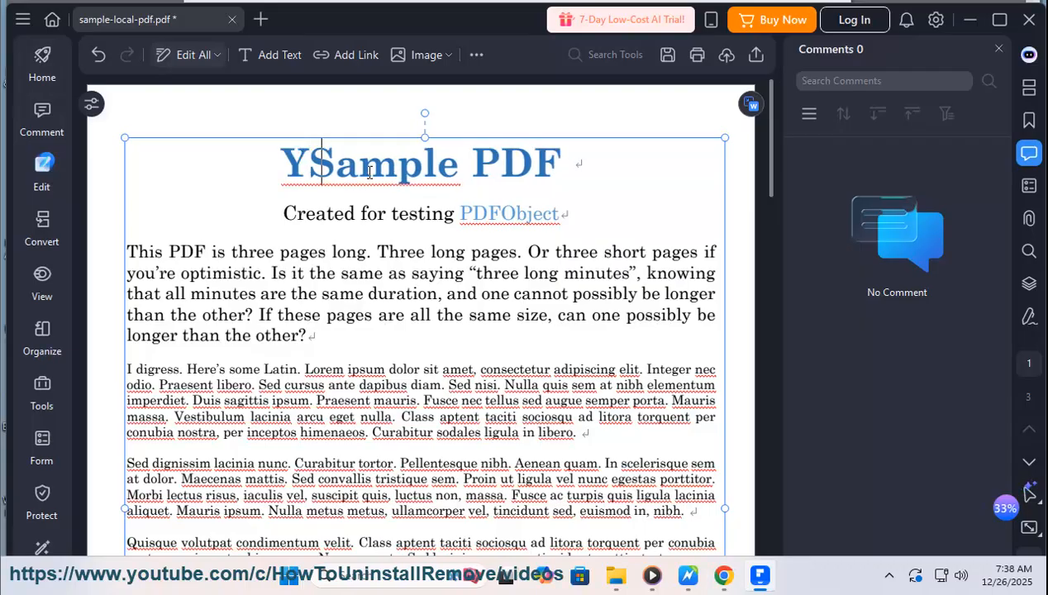
text(our Sample)
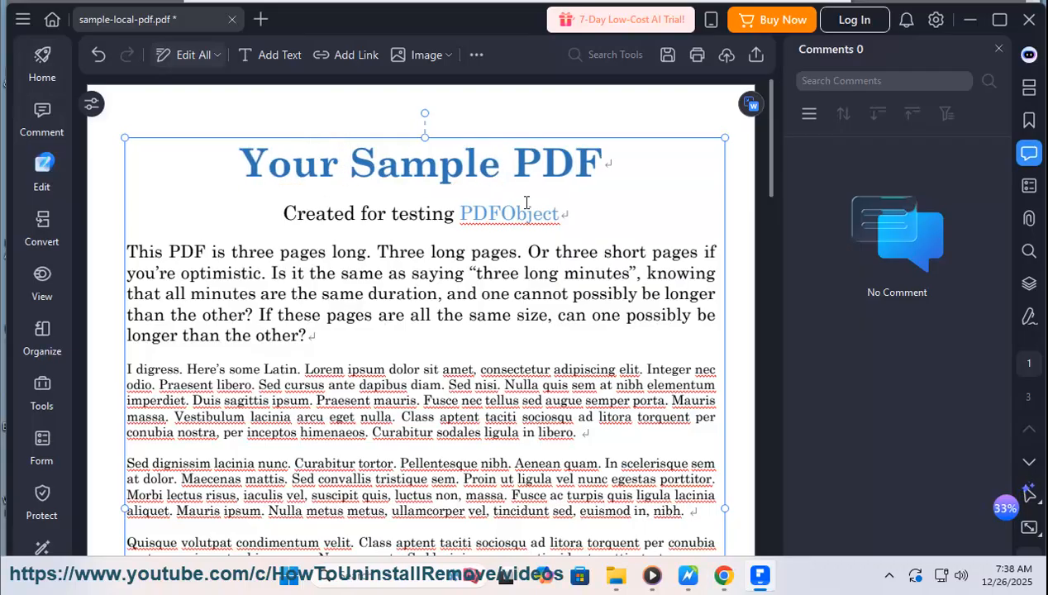
Add the word "Name" to the end of the page title.
text( PDF Nam)
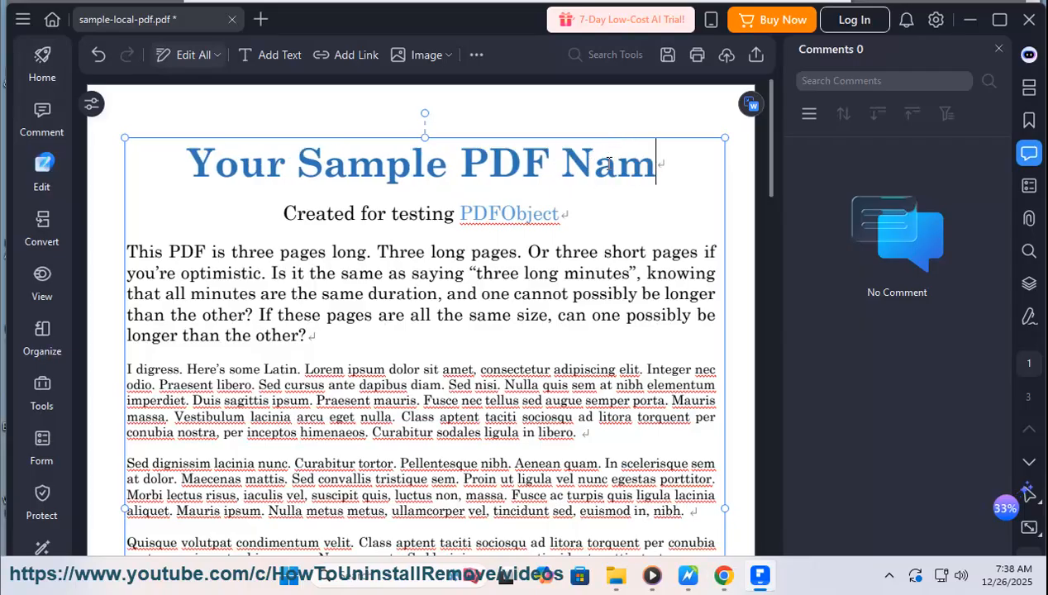
text(e Here)
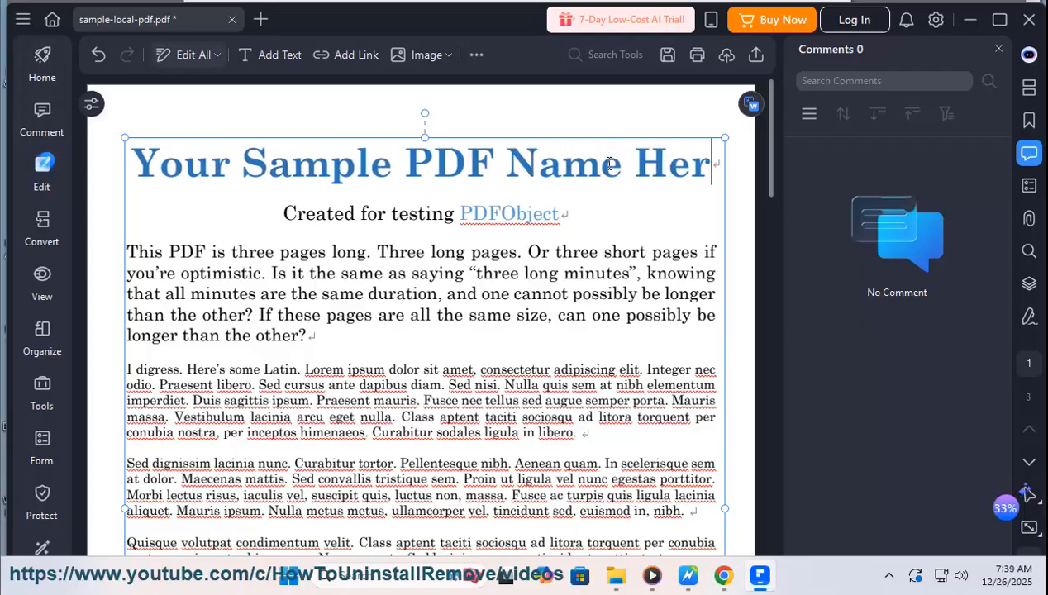
key(BackSpace)
key(BackSpace)
key(BackSpace)
key(BackSpace)
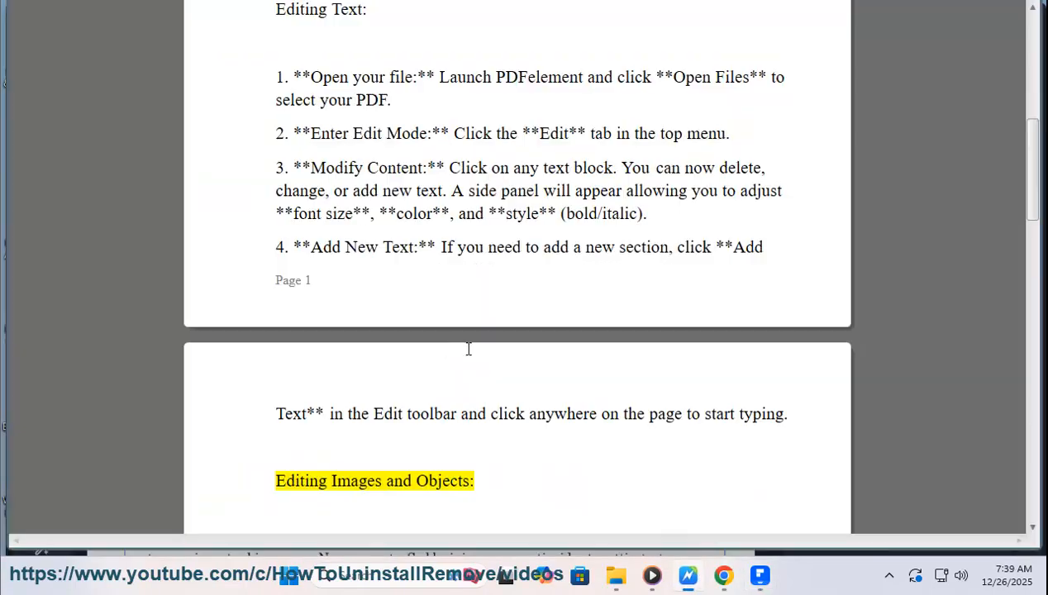
Switch to the written guide and review its Modify Content instruction on font size, color and style.
click(688, 575)
drag(468, 216, 388, 215)
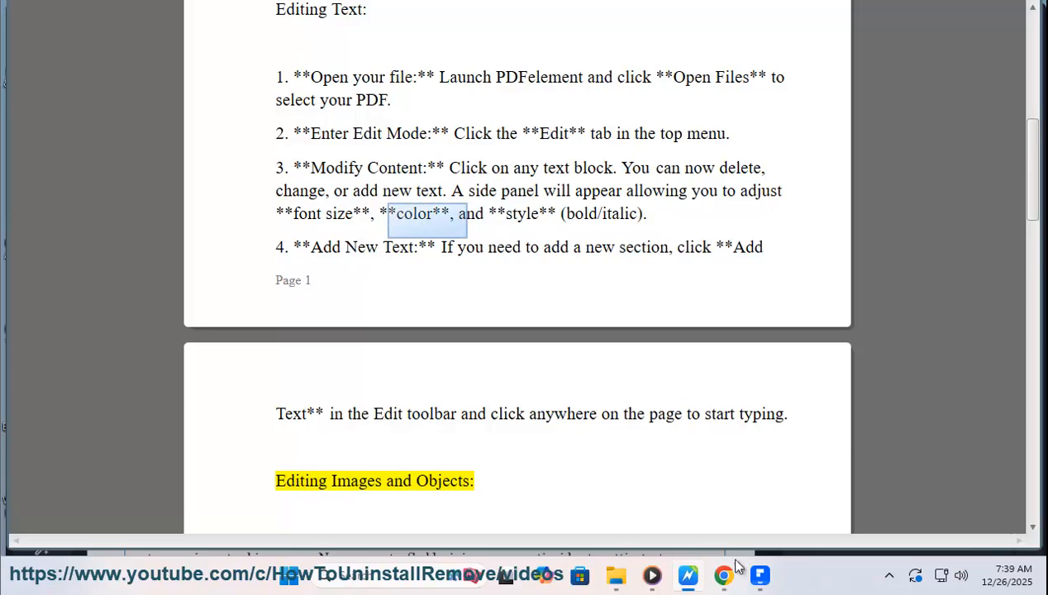
Switch back to PDFelement and make the words "This PDF" at the start of the first paragraph bold.
click(759, 575)
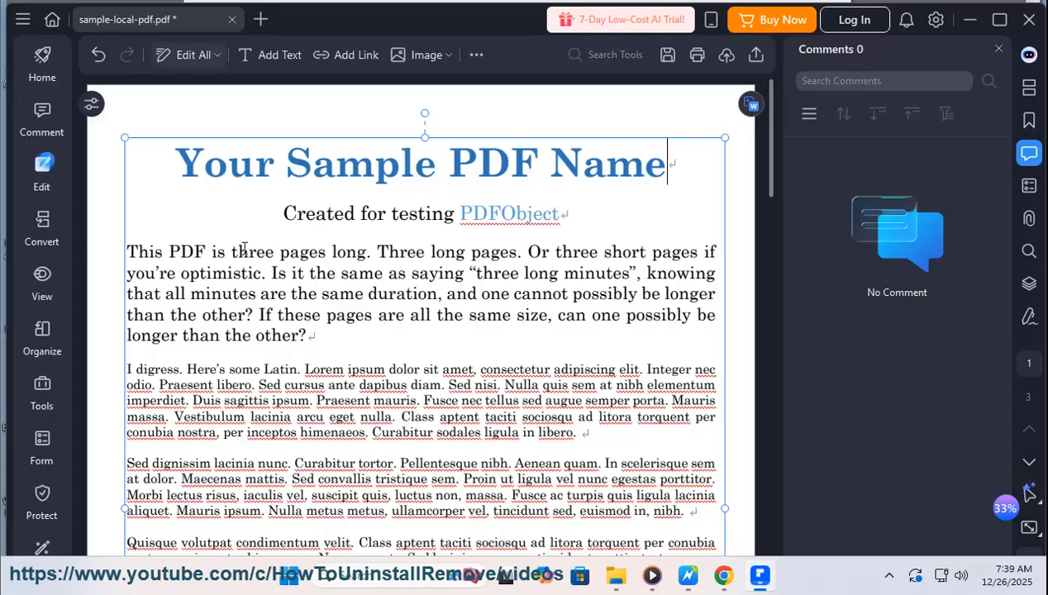
drag(206, 250, 126, 251)
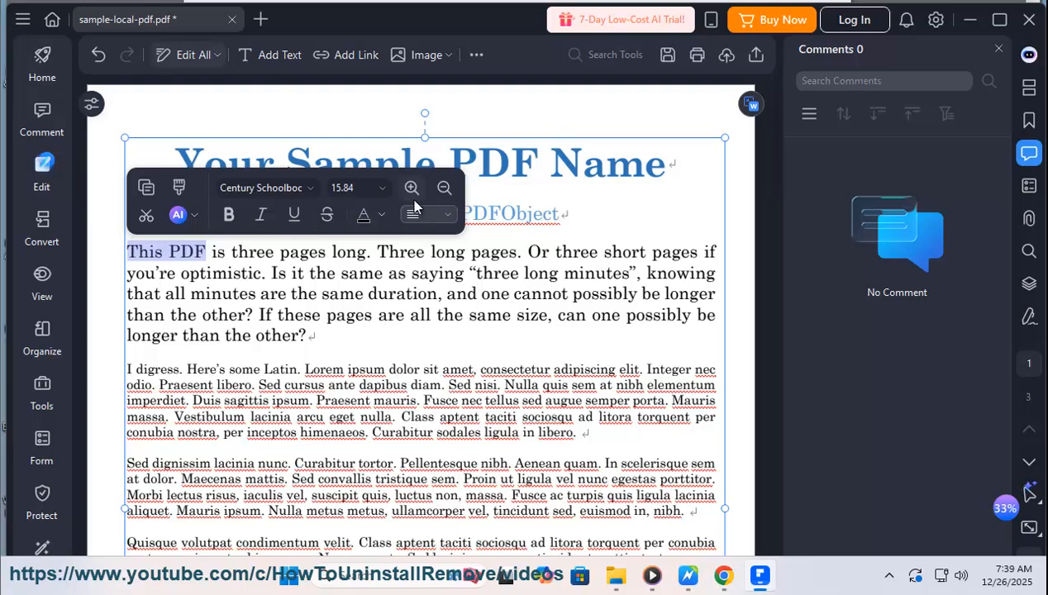
click(190, 215)
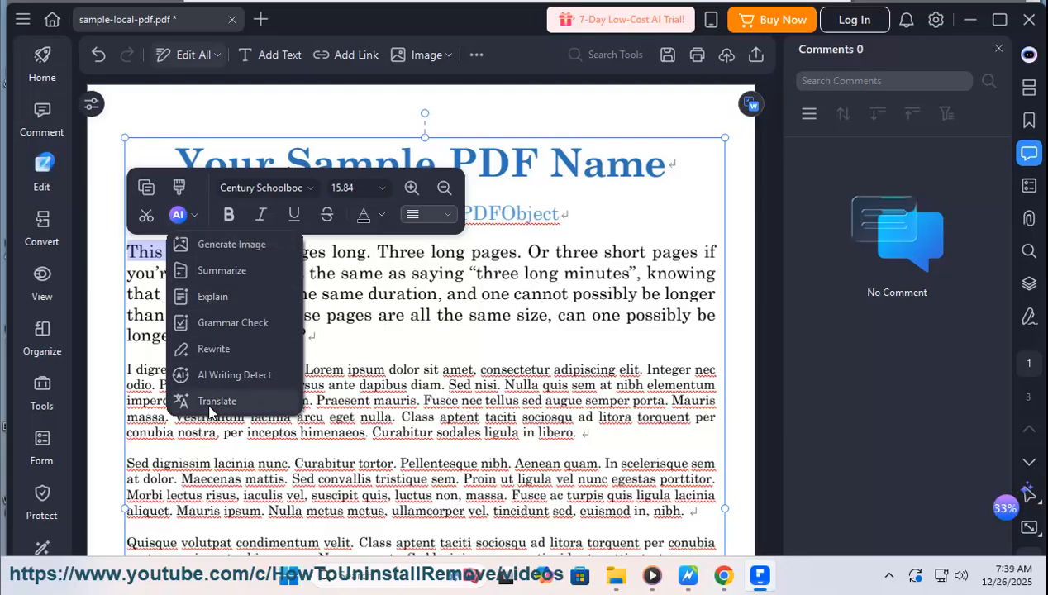
click(228, 212)
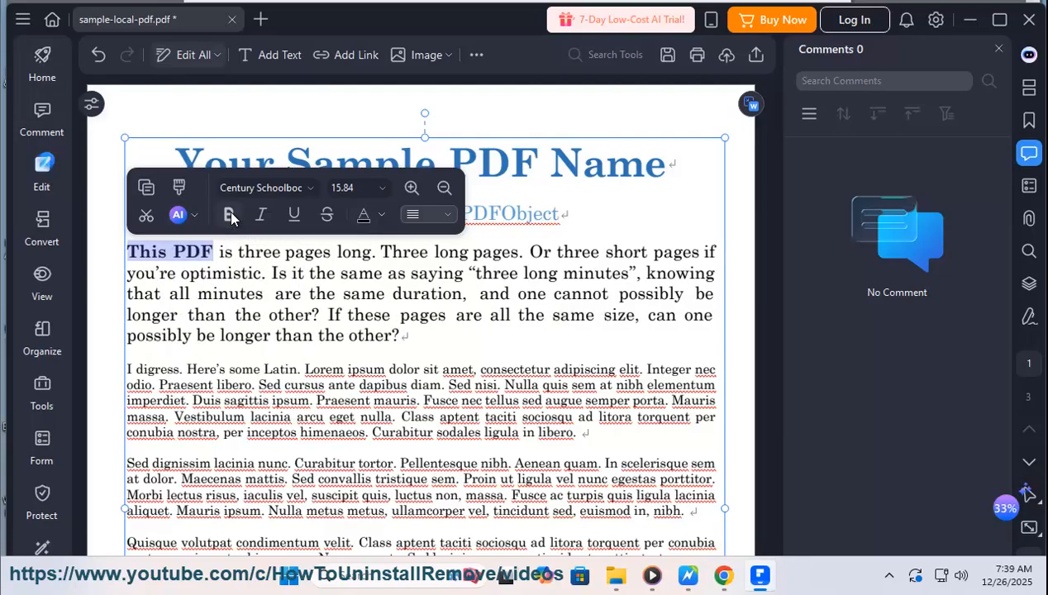
click(310, 188)
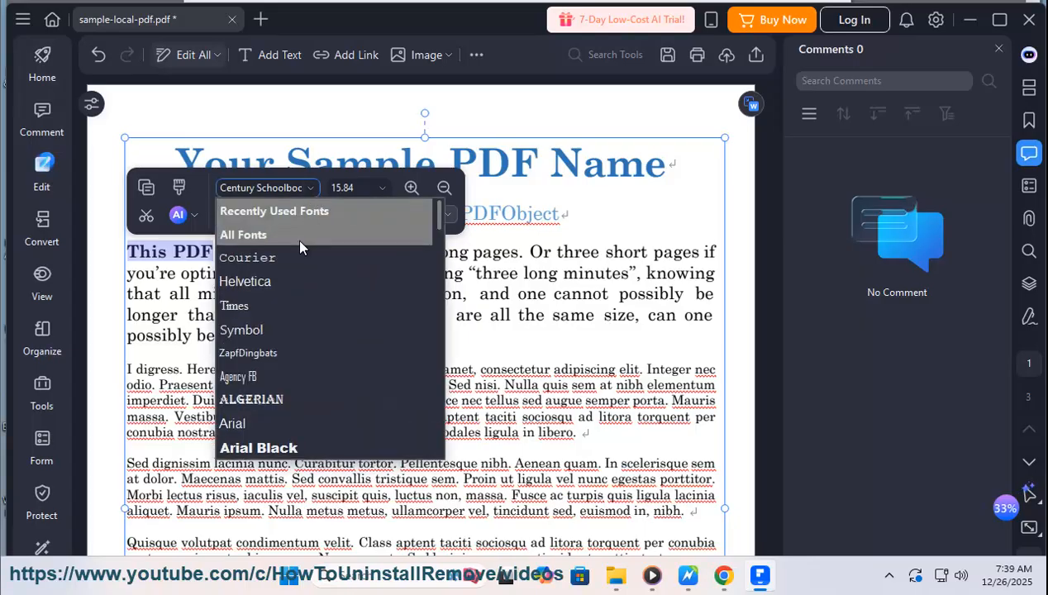
click(365, 180)
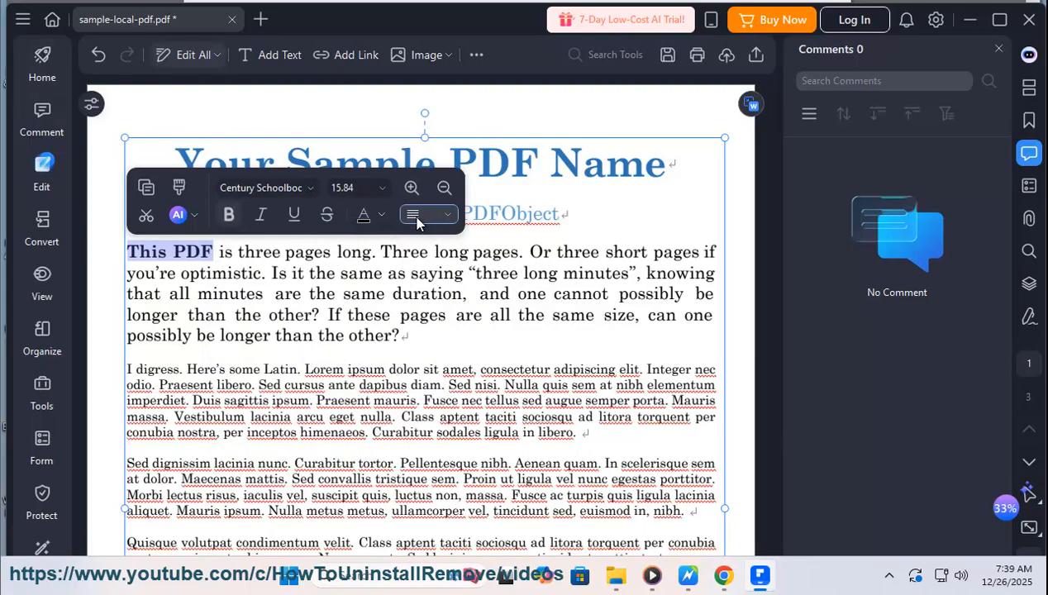
click(449, 215)
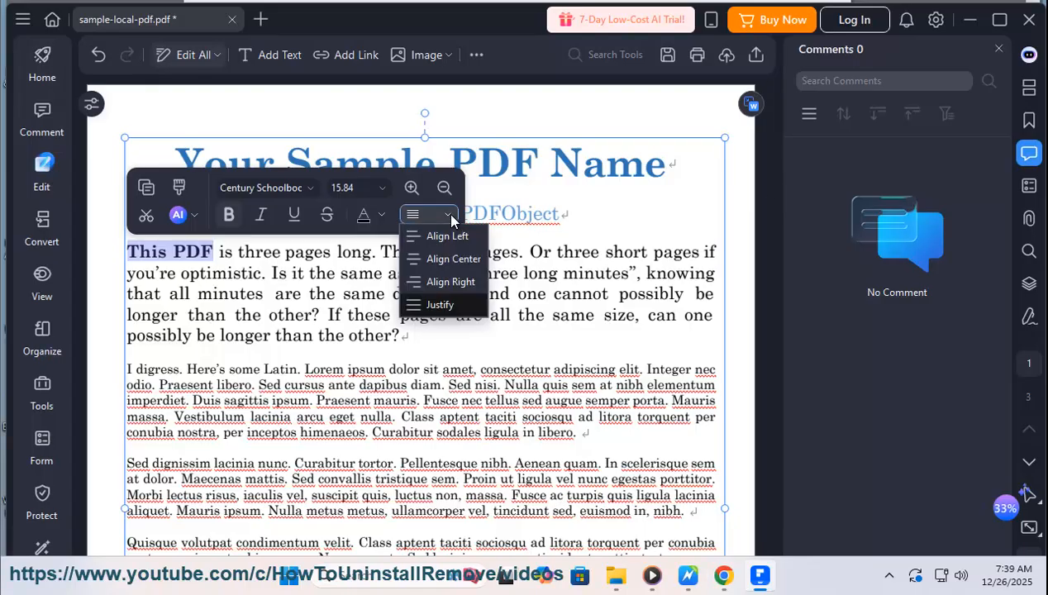
Set the text color of the words "This PDF" in the first paragraph to a dark orange theme color.
click(376, 215)
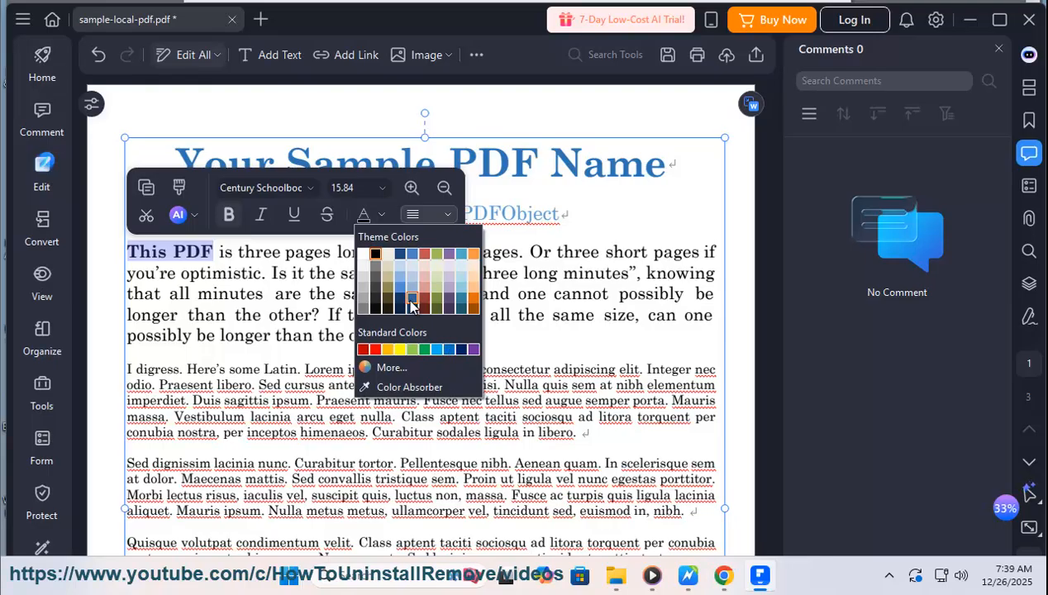
click(473, 304)
click(303, 273)
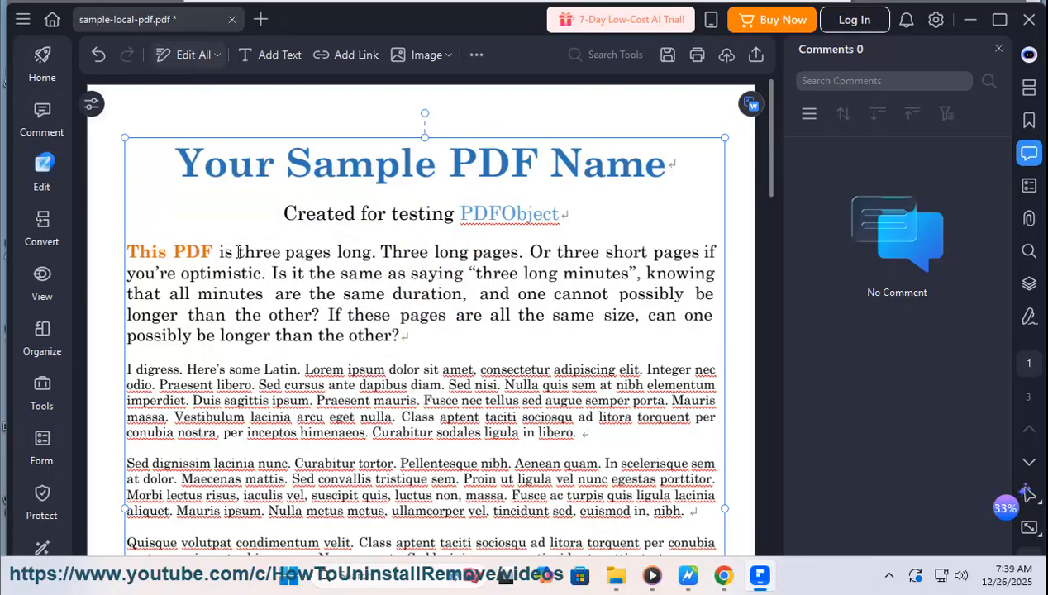
Switch to the written guide and read its Editing Images and Objects section.
click(687, 577)
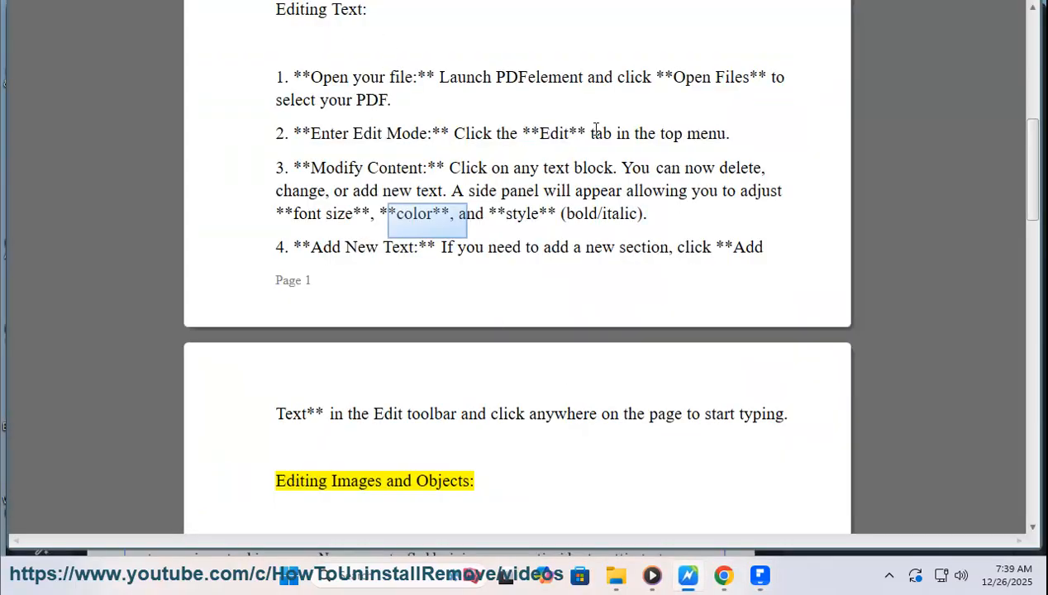
scroll(660, 270, down, 1)
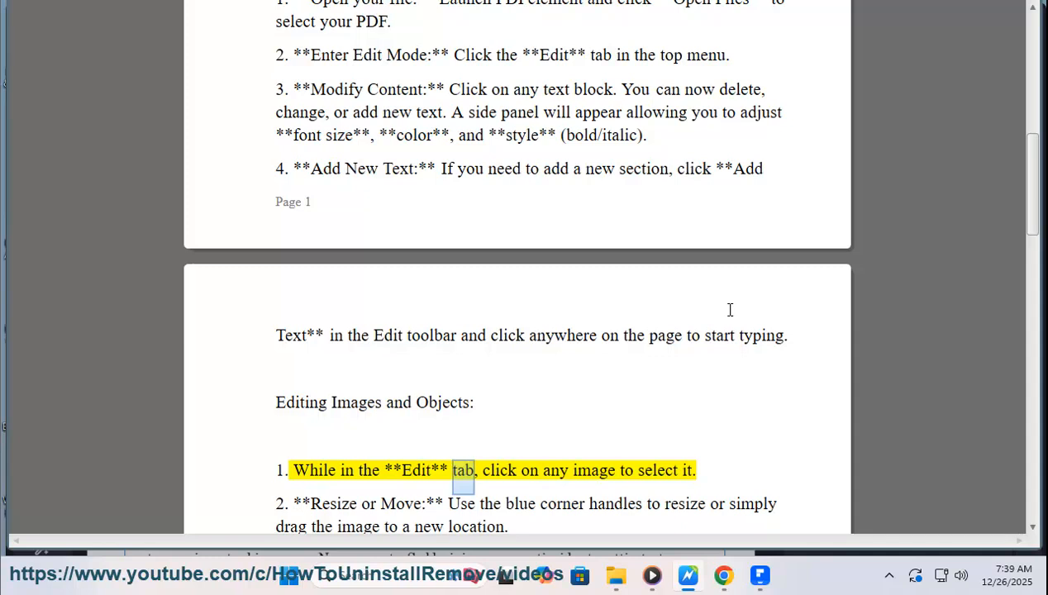
scroll(731, 307, down, 2)
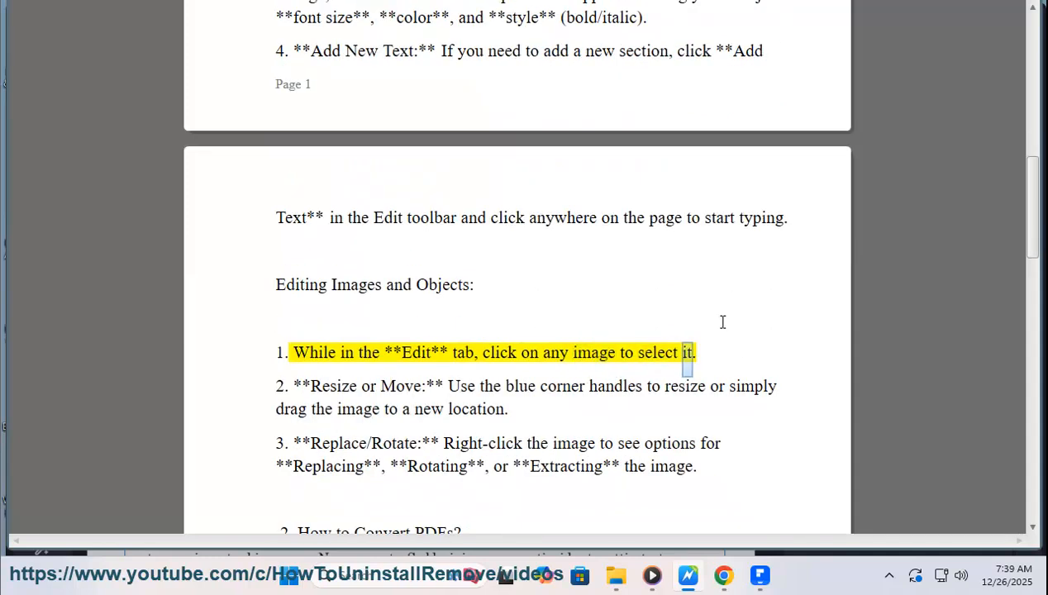
Switch to PDFelement and select the whole first paragraph, beginning "This PDF is three pages long".
click(759, 576)
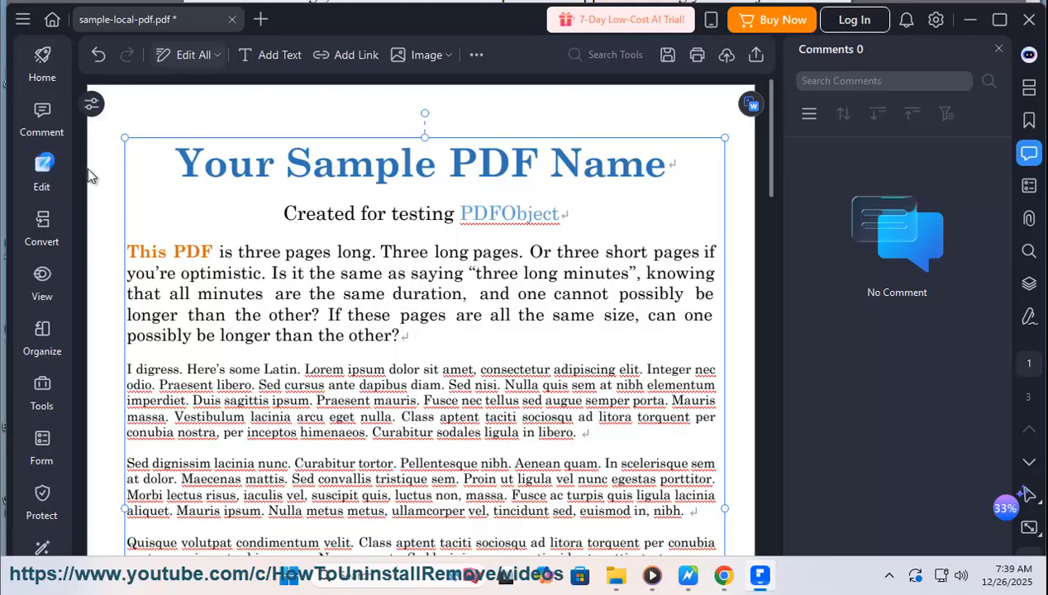
scroll(89, 466, down, 3)
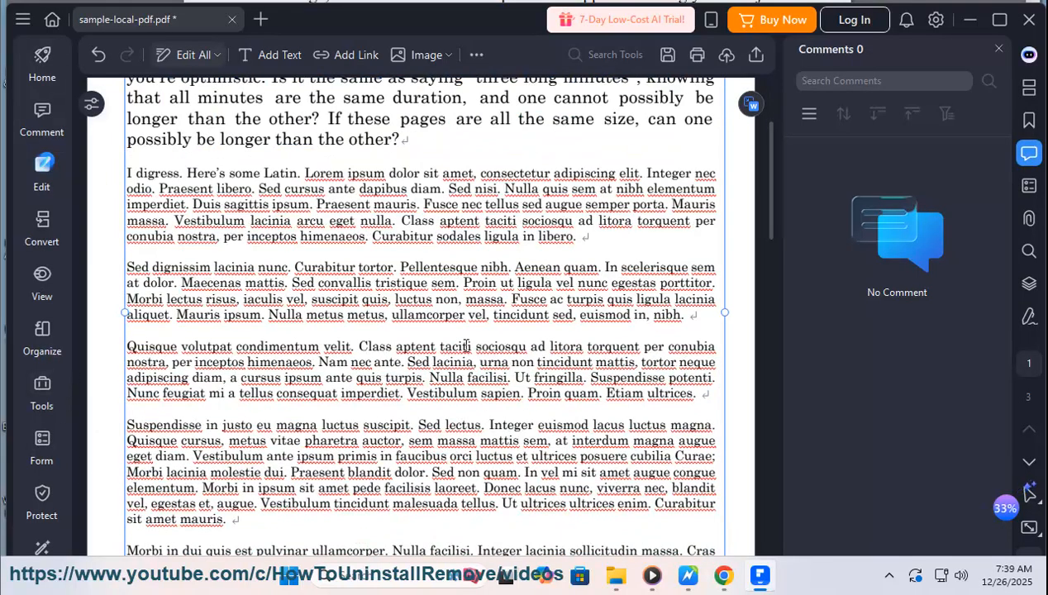
scroll(467, 345, up, 3)
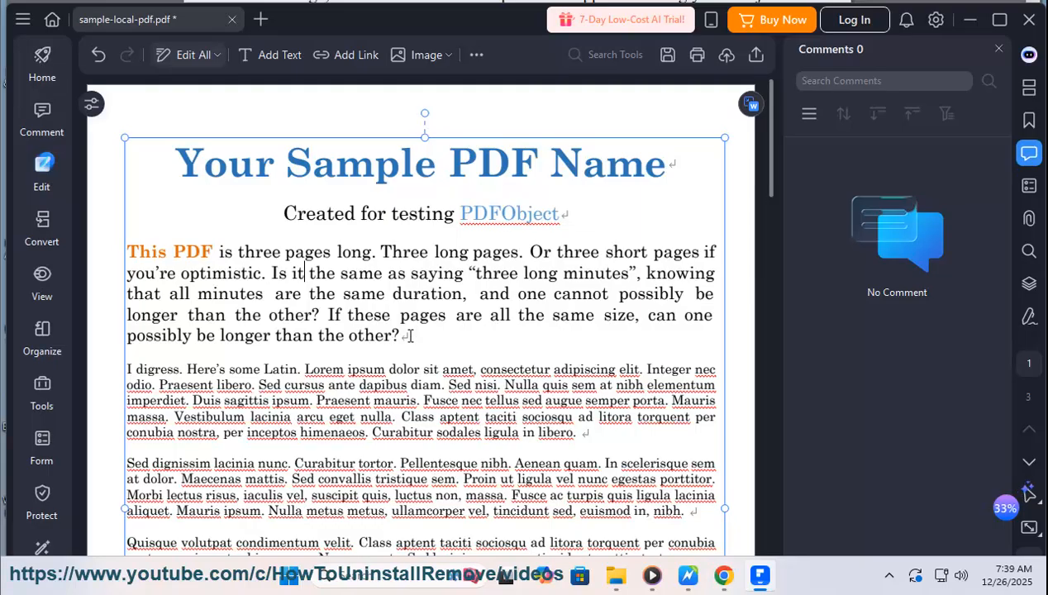
drag(409, 336, 91, 252)
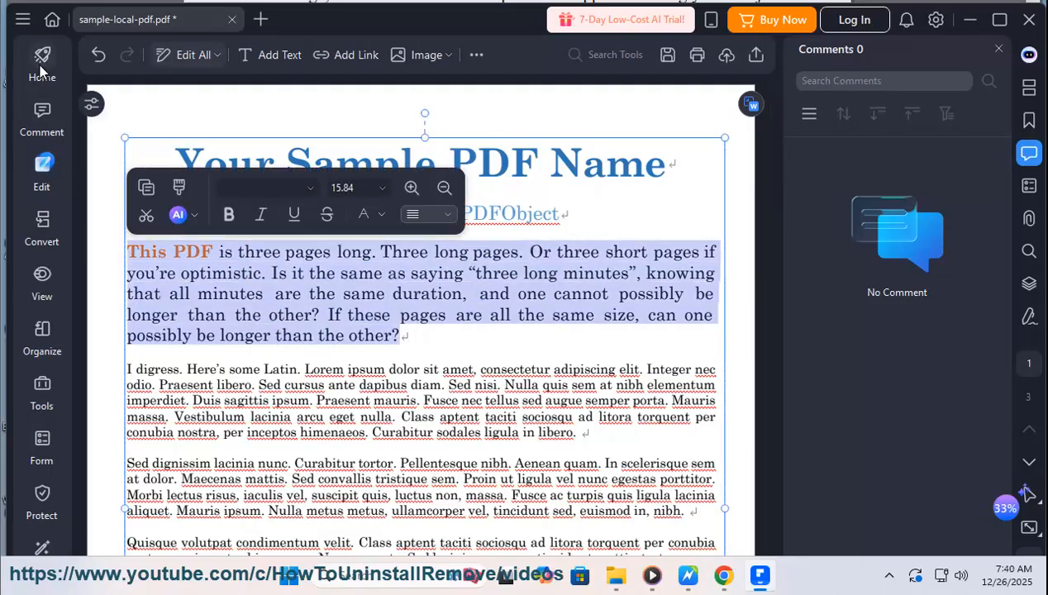
Review the document's save, cloud and export options, then switch to the written guide's How to Convert PDFs section.
click(25, 20)
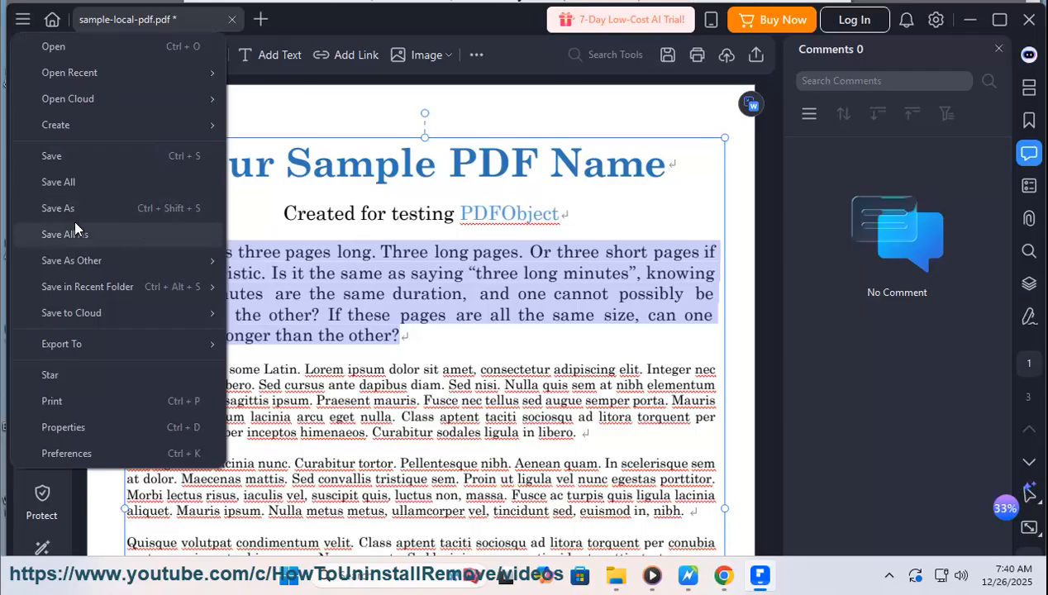
mouse_move(82, 345)
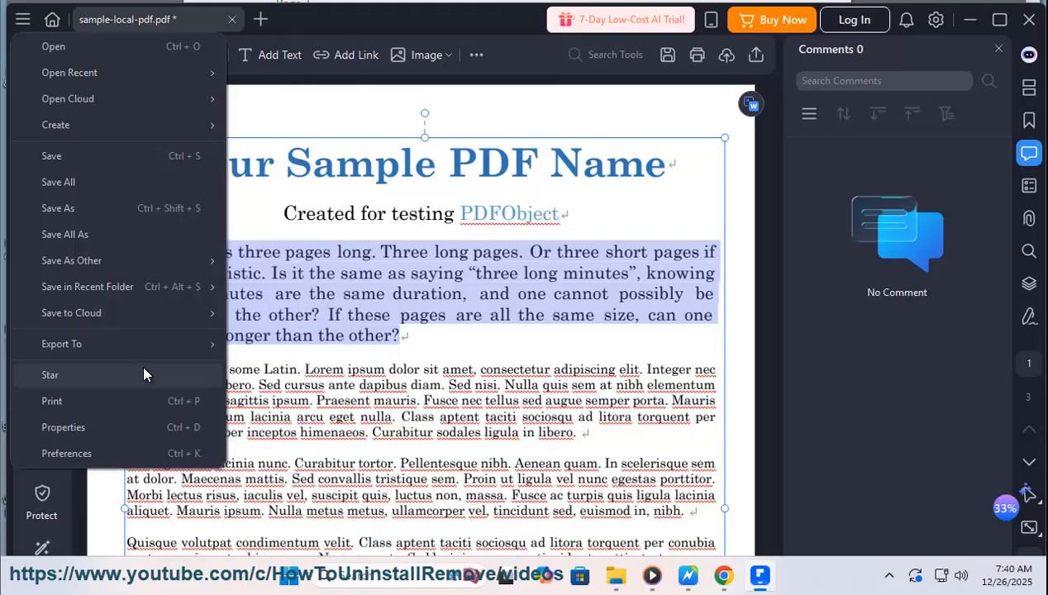
mouse_move(128, 325)
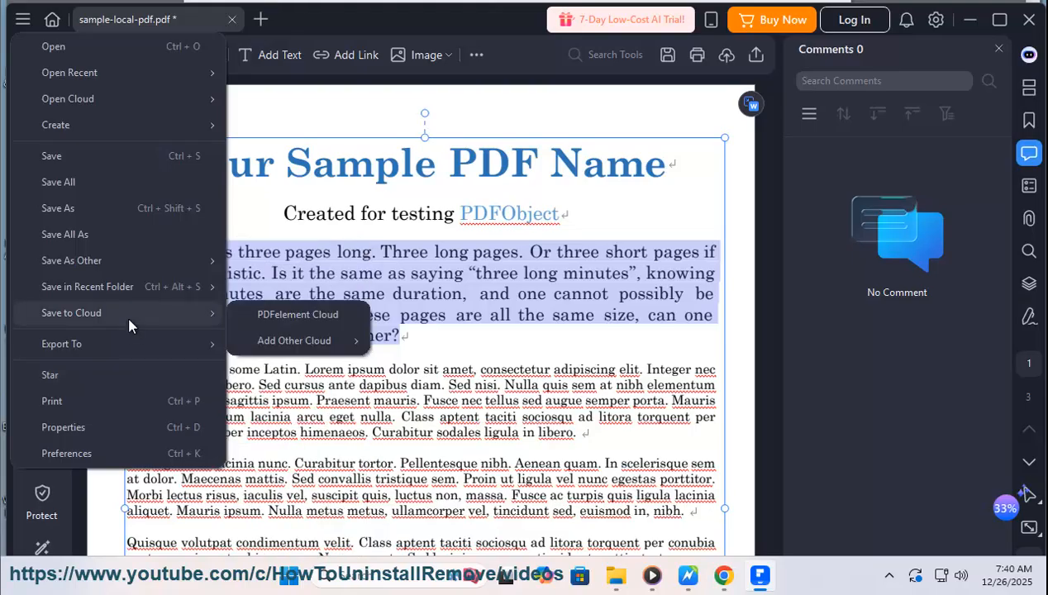
click(533, 364)
click(693, 575)
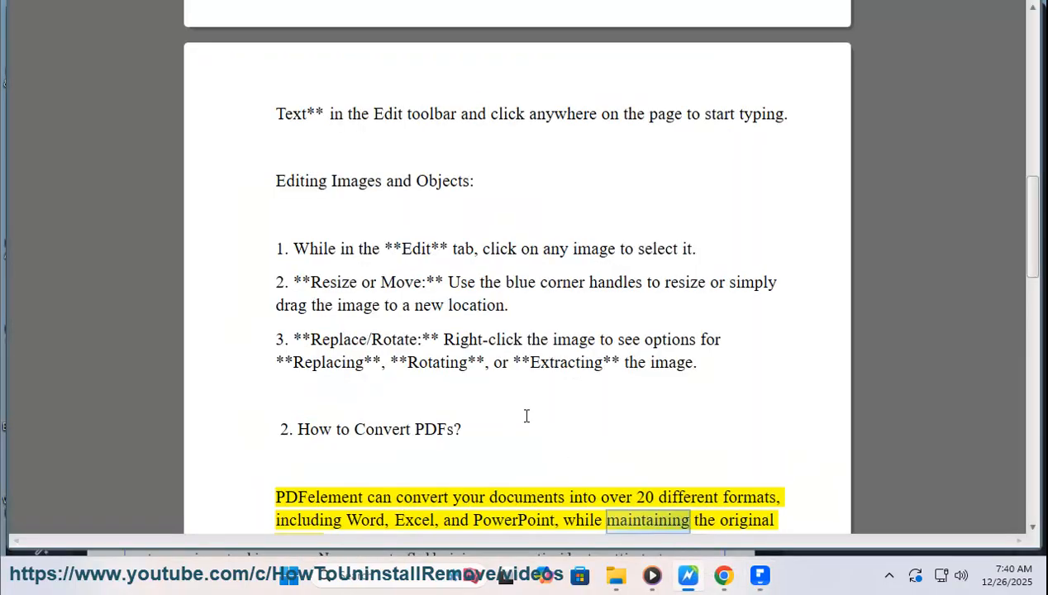
Switch back to PDFelement and start exporting the PDF to HTML, saving the pending changes first and dismissing the upgrade and login prompts.
click(761, 578)
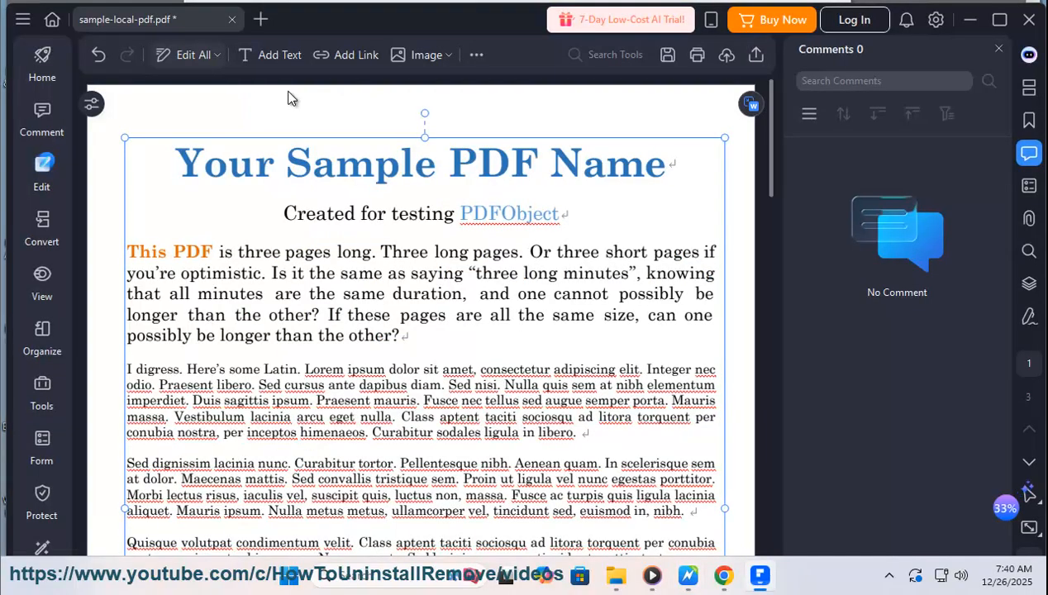
click(23, 20)
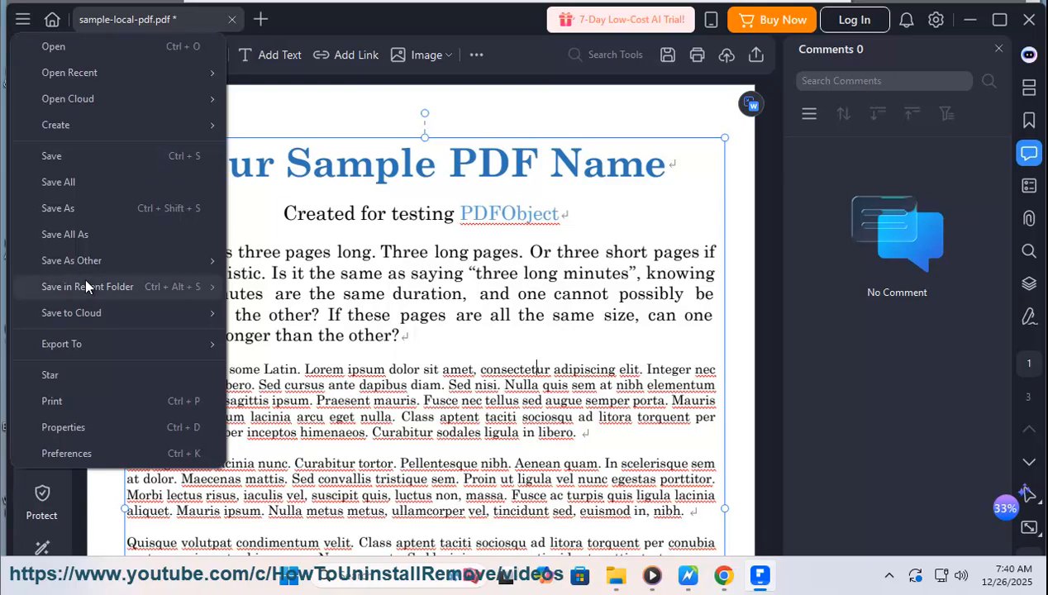
mouse_move(103, 336)
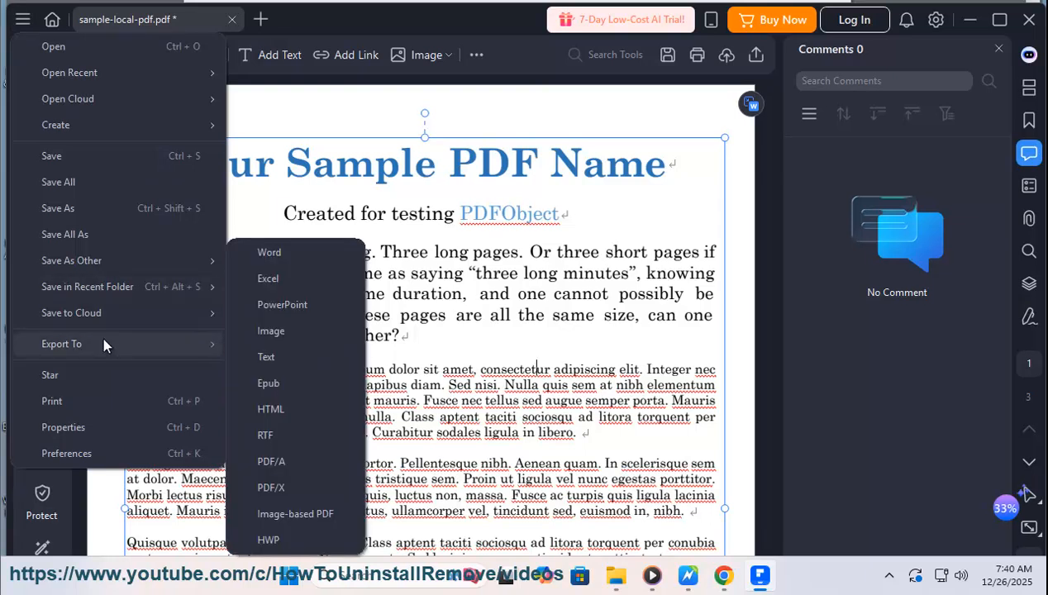
click(289, 412)
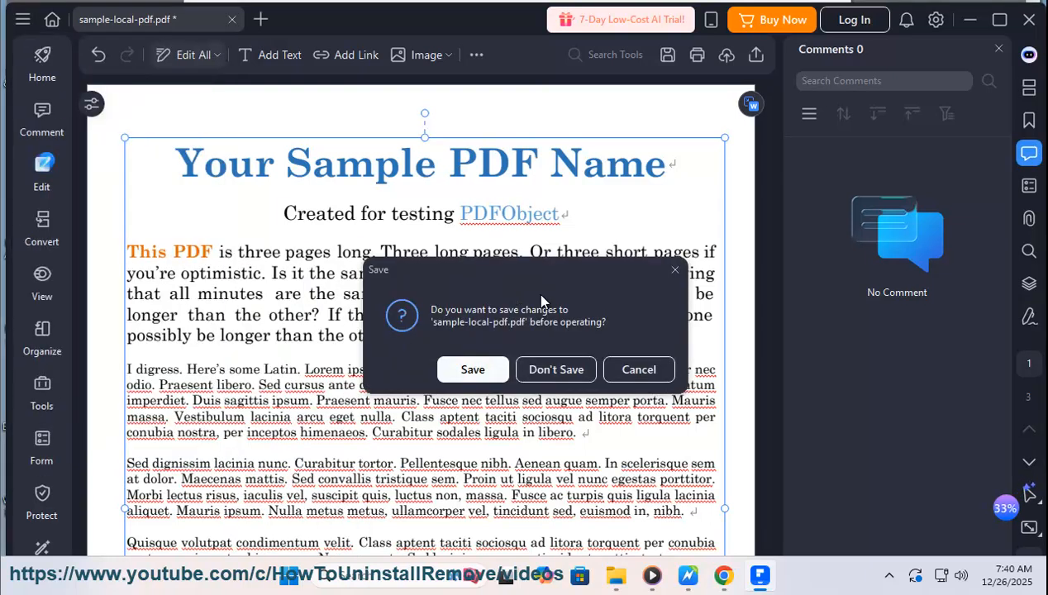
click(468, 370)
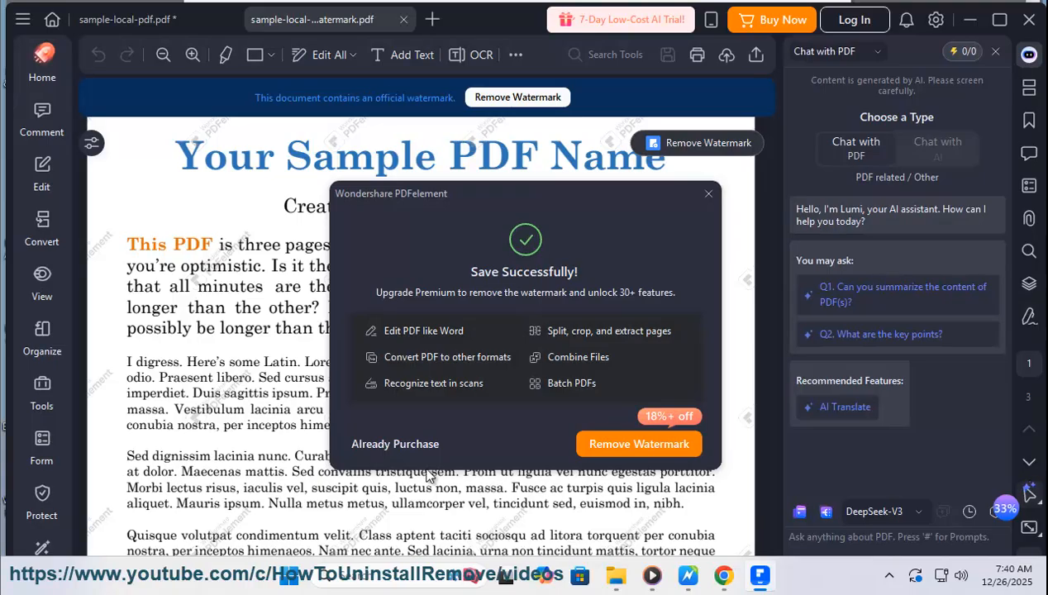
click(709, 196)
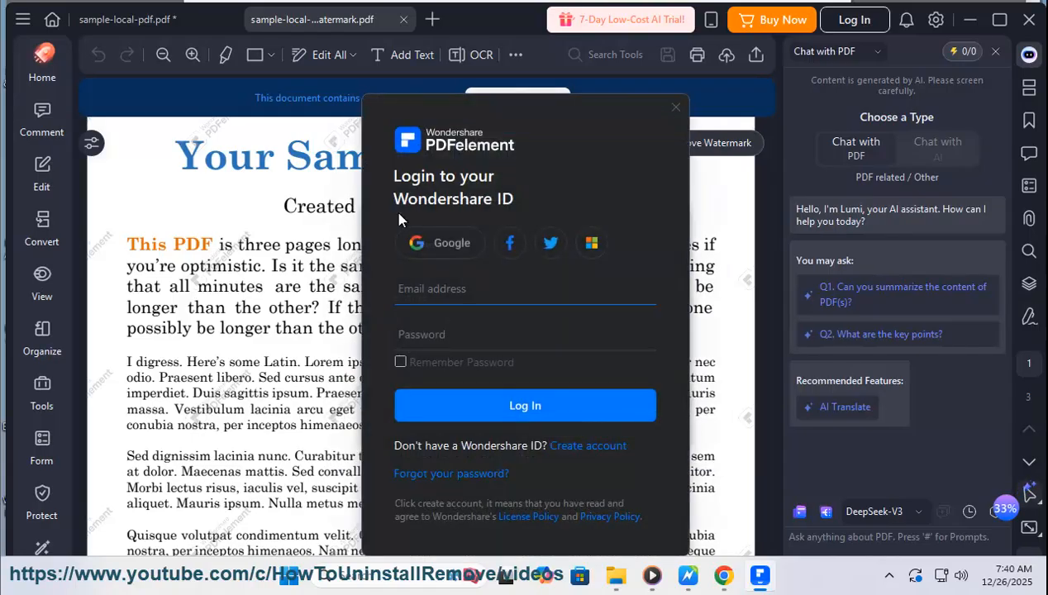
click(674, 108)
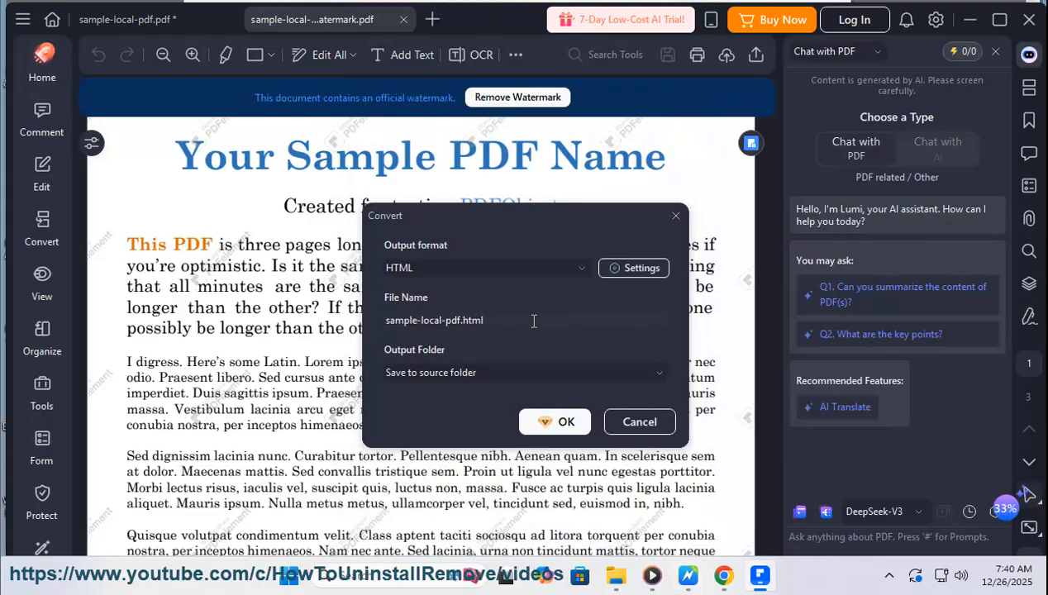
Set the HTML conversion's output folder option to Specify folder, then cancel the conversion.
click(528, 370)
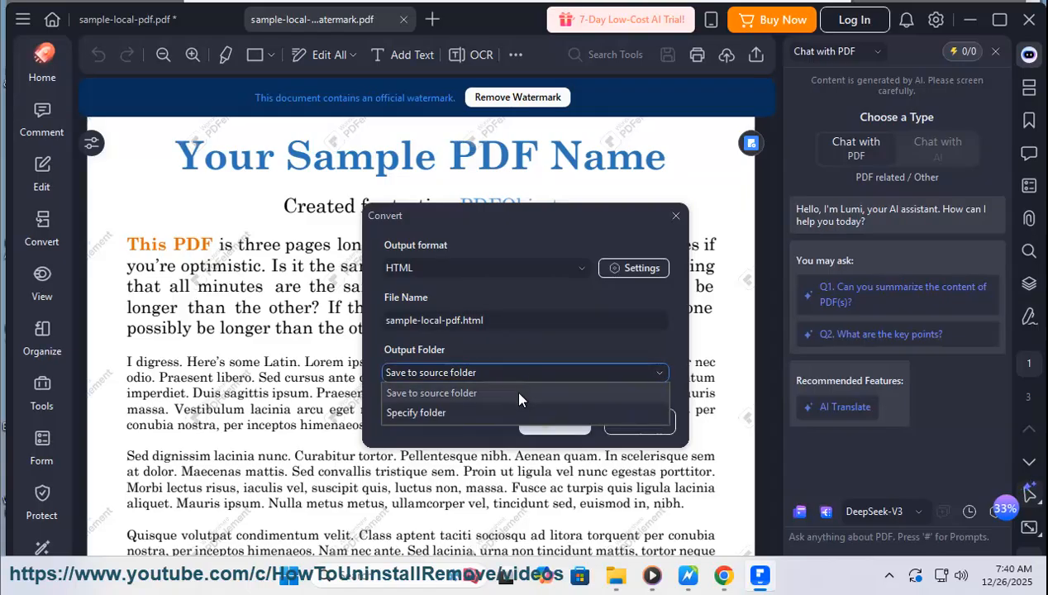
click(473, 412)
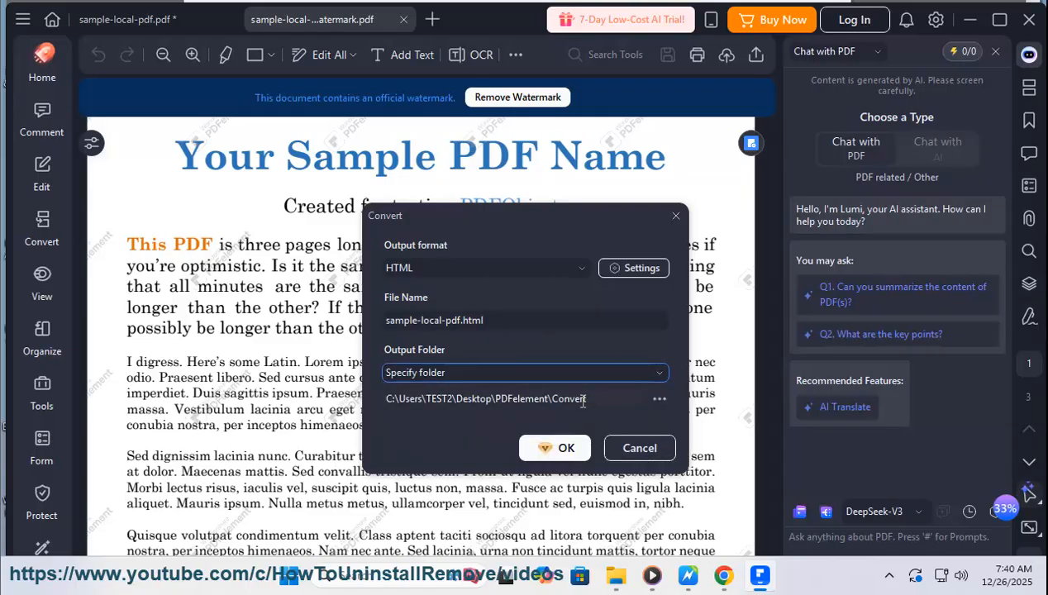
triple_click(539, 397)
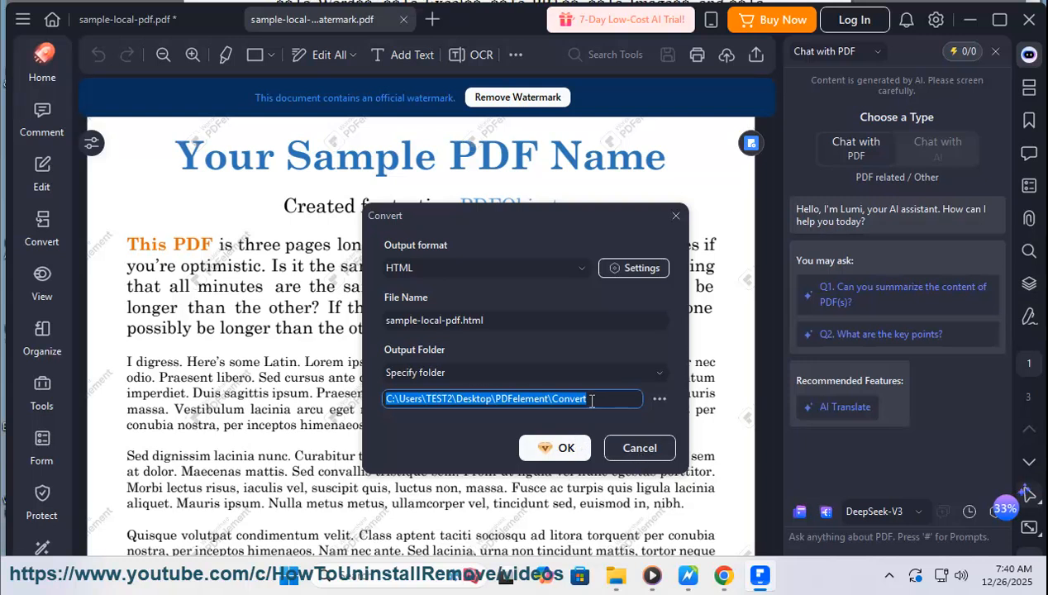
click(638, 448)
Switch to the written guide and read its Converting Scanned PDFs (OCR) section.
click(695, 577)
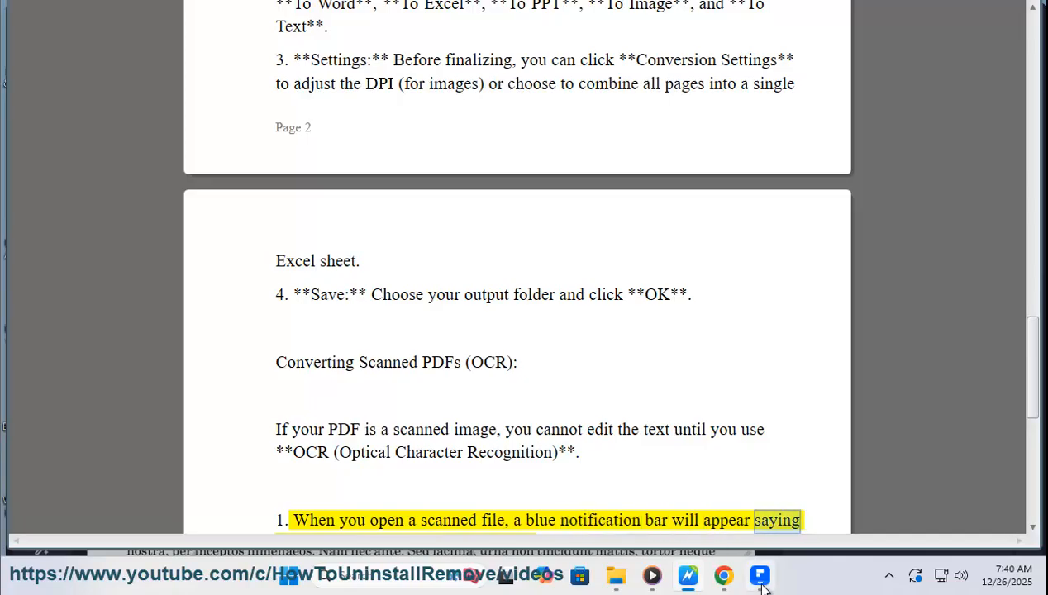
mouse_move(760, 583)
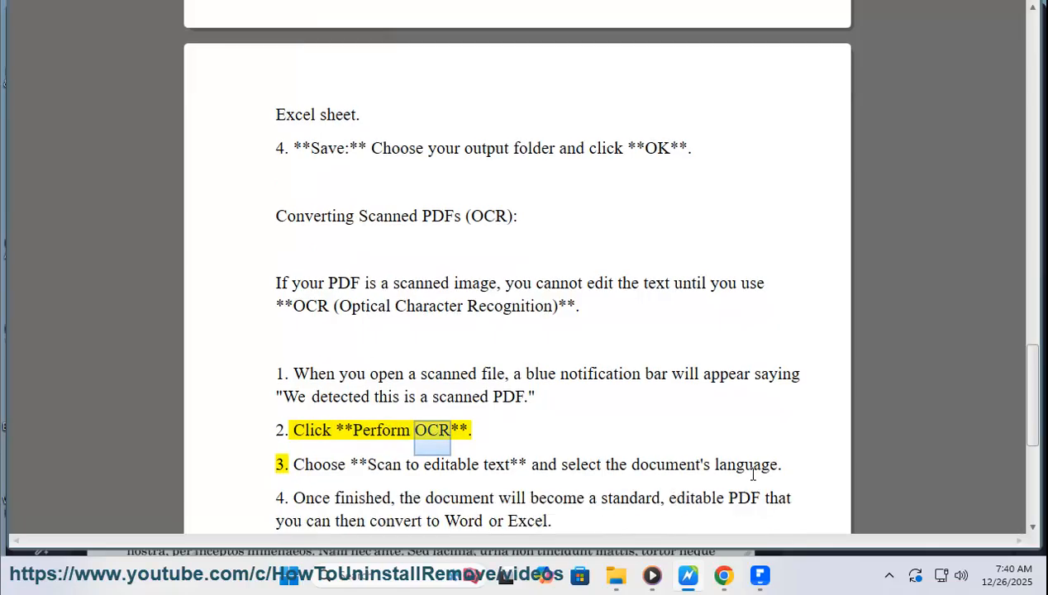
Switch back to PDFelement and review the Protect tools and the save options for the watermarked PDF.
click(759, 506)
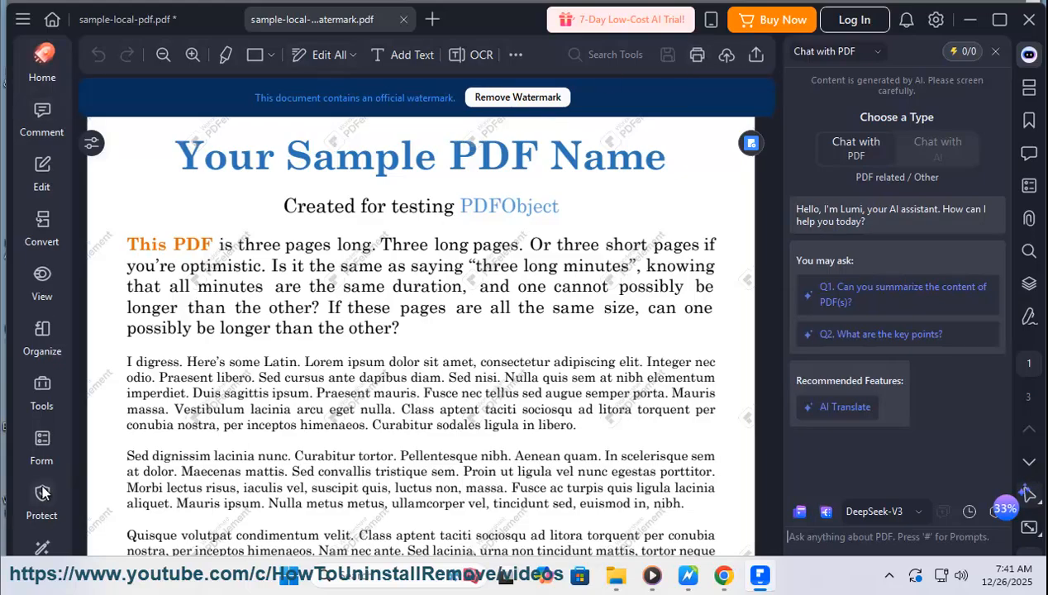
mouse_move(47, 490)
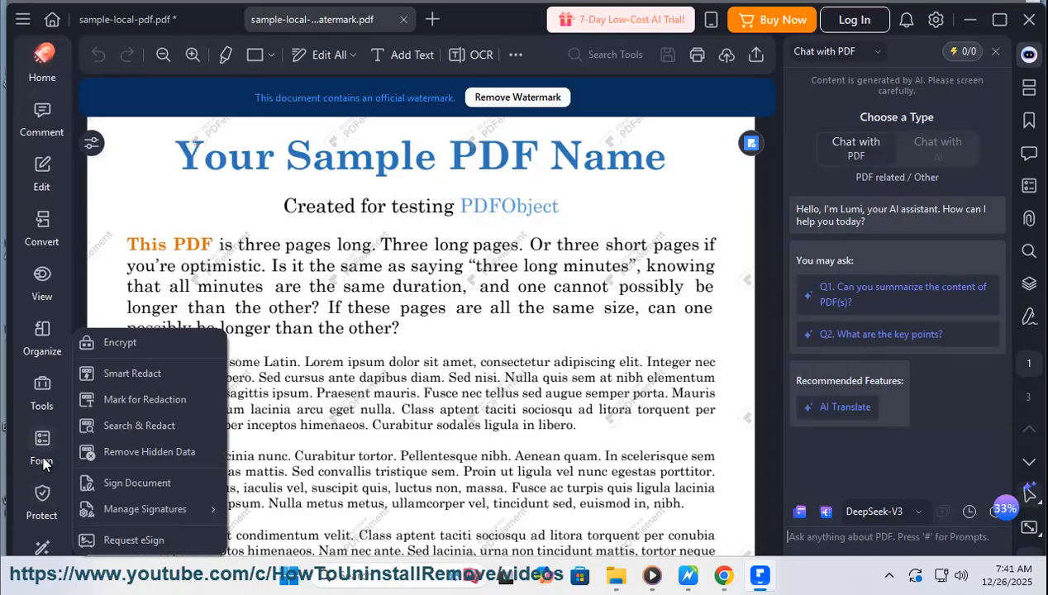
click(22, 20)
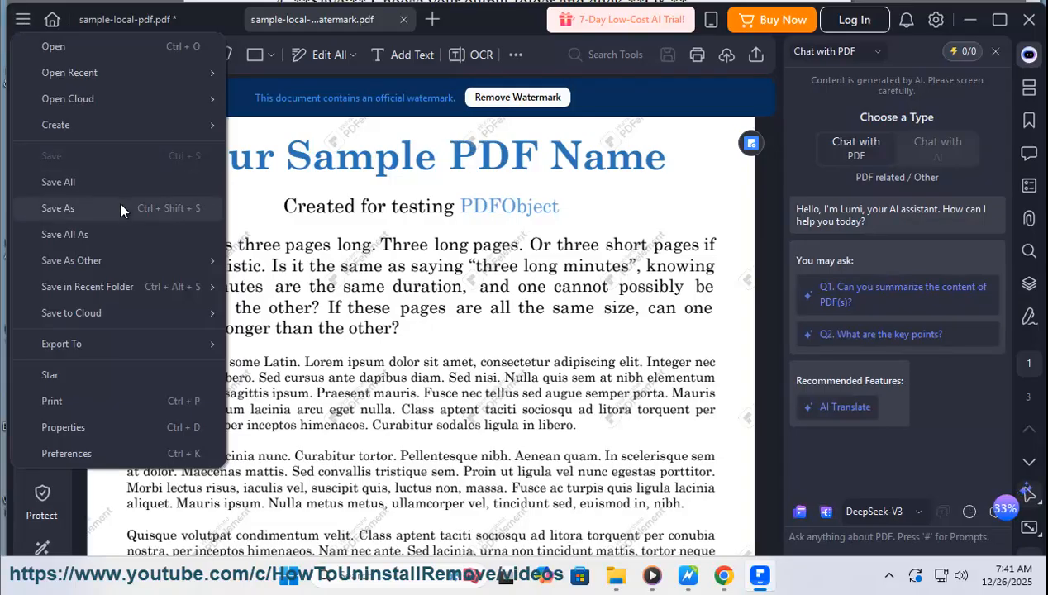
mouse_move(104, 345)
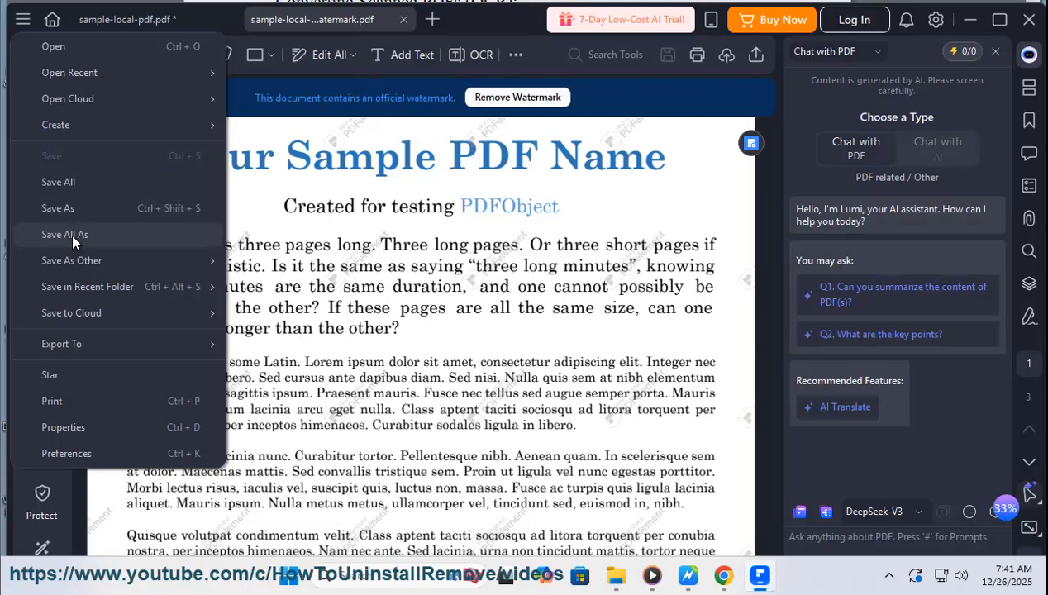
click(72, 207)
Switch to the written guide and review its Batch Processing and scanned PDF sections.
click(468, 363)
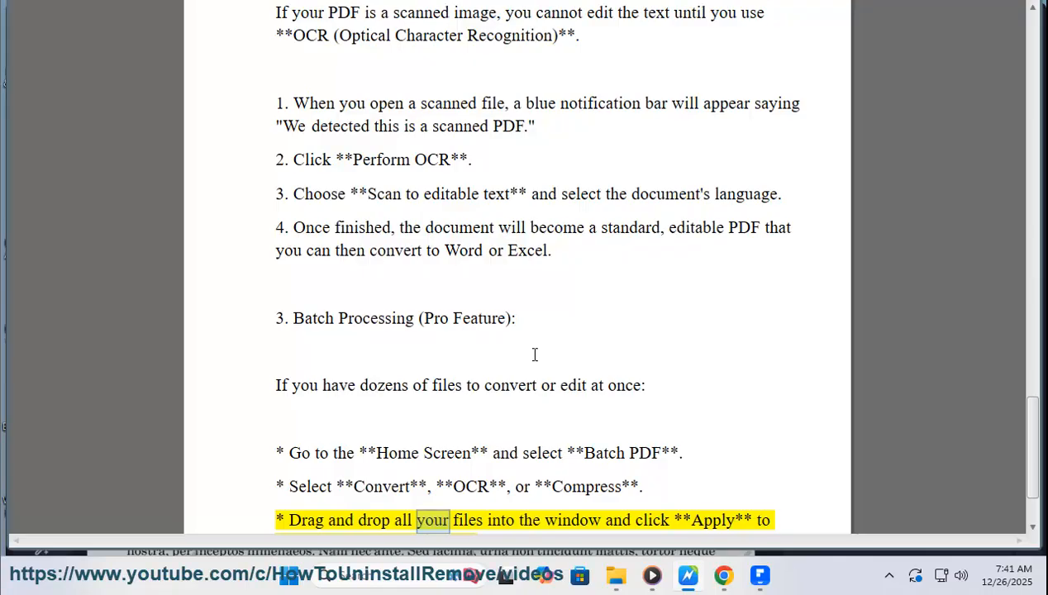
scroll(568, 444, up, 1)
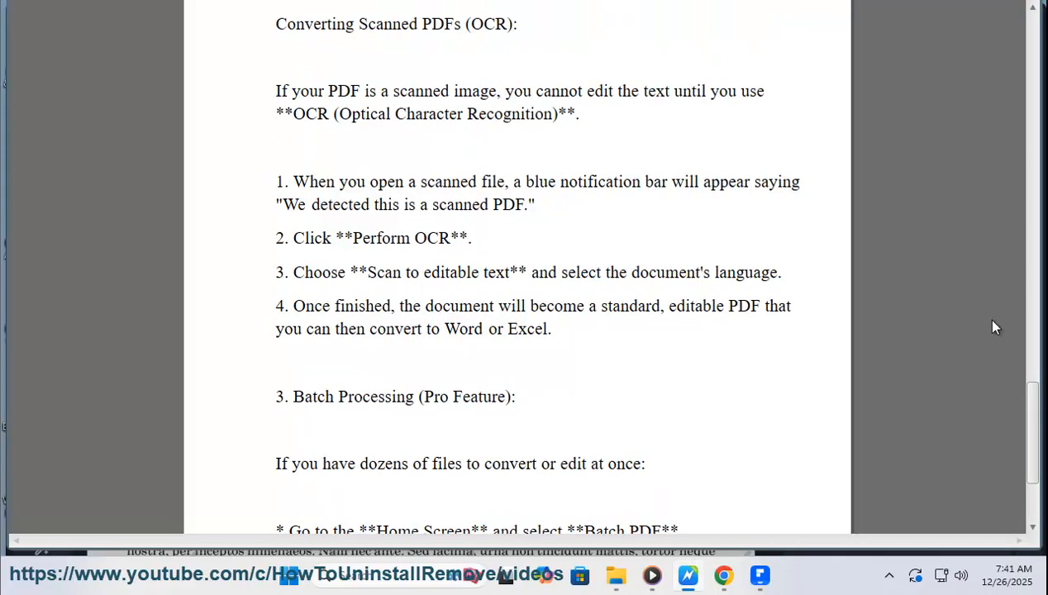
scroll(437, 207, up, 5)
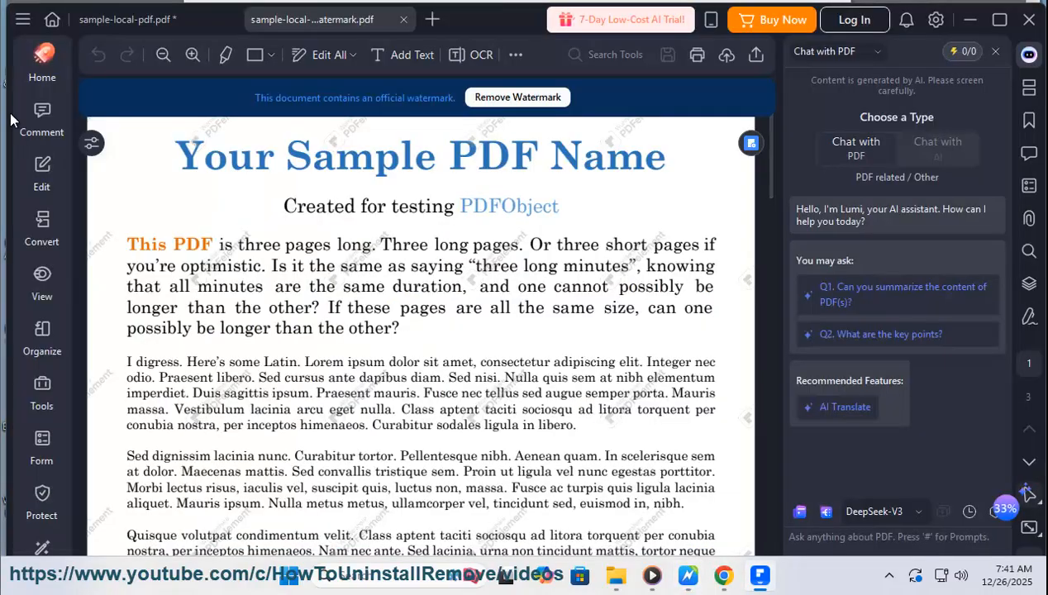
Switch back to PDFelement, check the file type choices in the Save As dialog for the watermarked PDF, and cancel without saving.
click(23, 19)
mouse_move(98, 257)
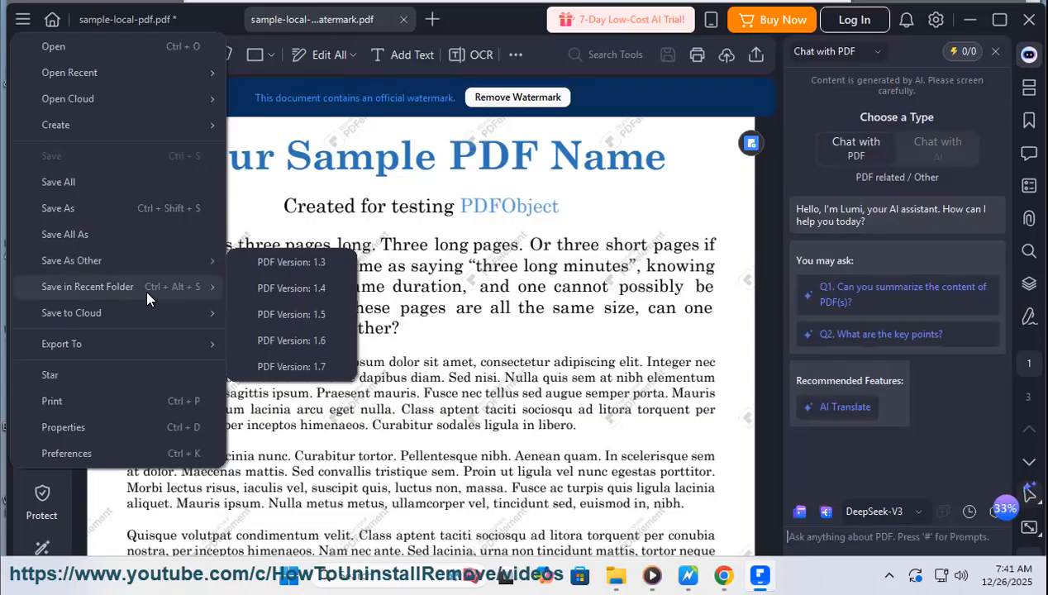
mouse_move(146, 344)
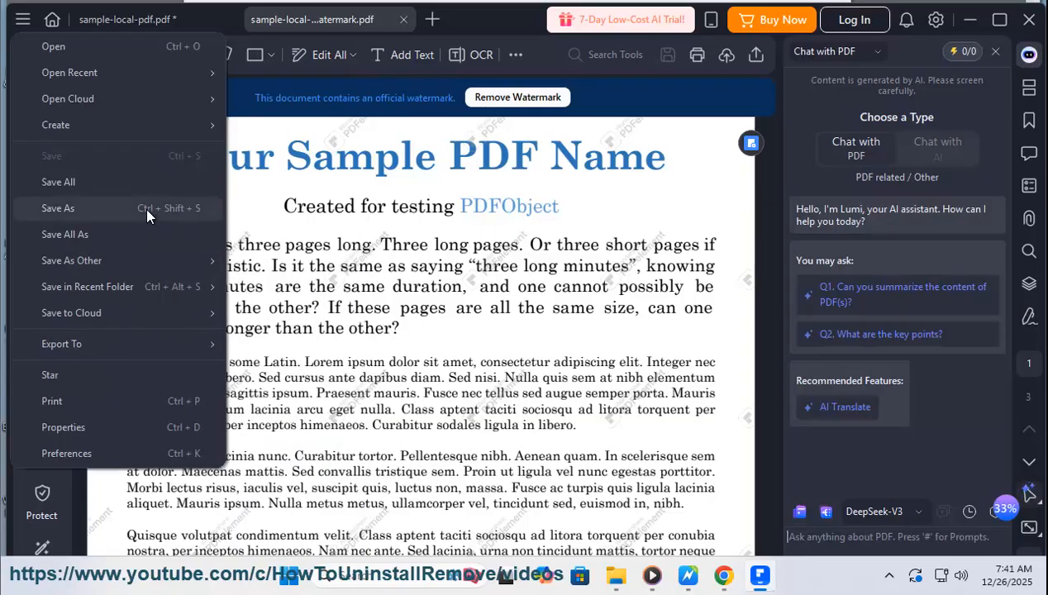
click(144, 207)
drag(270, 23, 674, 153)
click(892, 428)
click(674, 445)
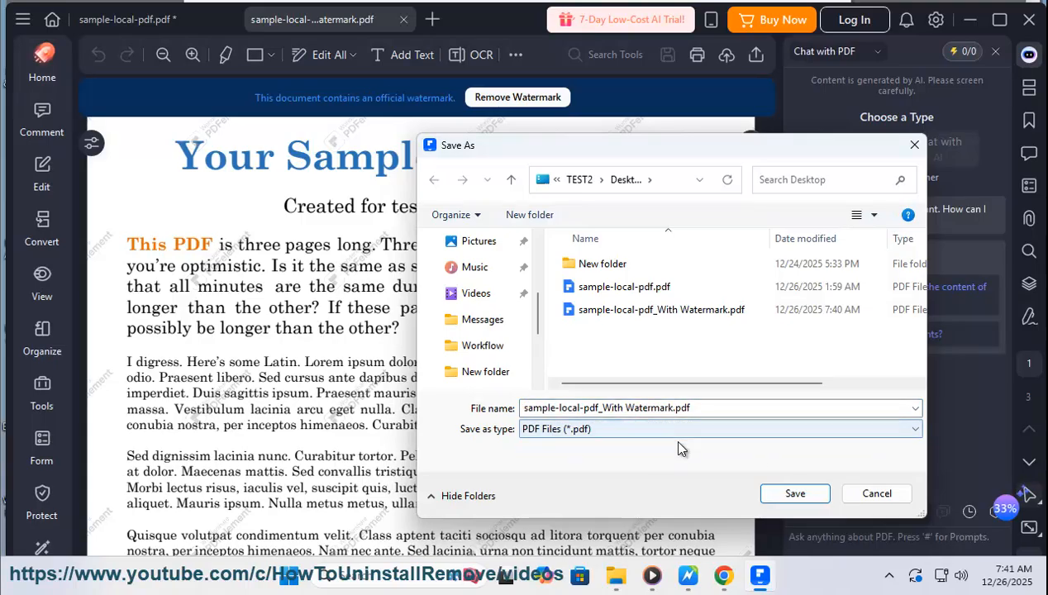
click(877, 493)
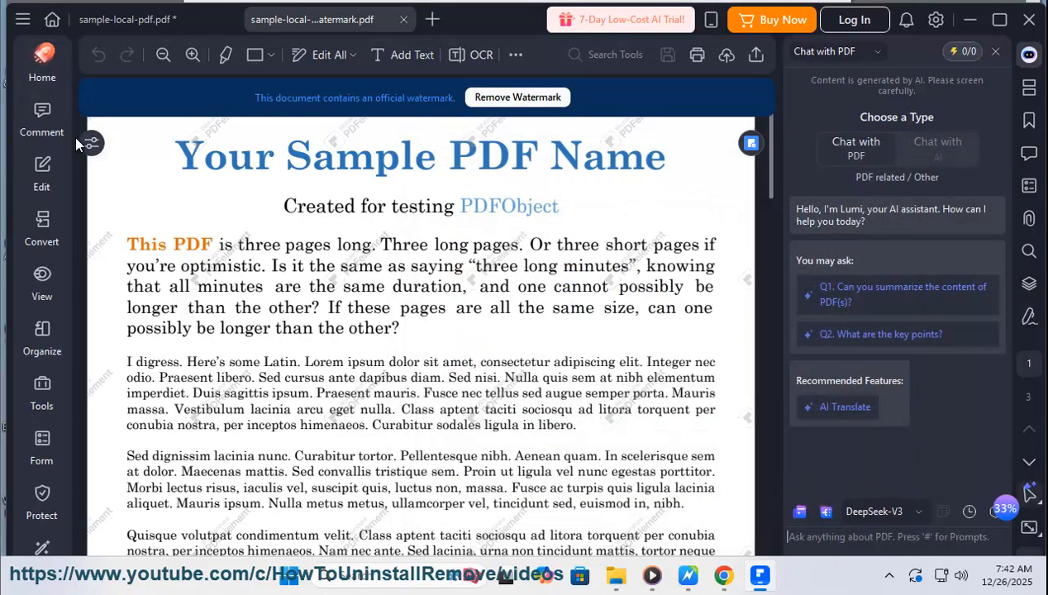
Review the Export To formats available for the watermarked PDF and dismiss the list.
click(22, 19)
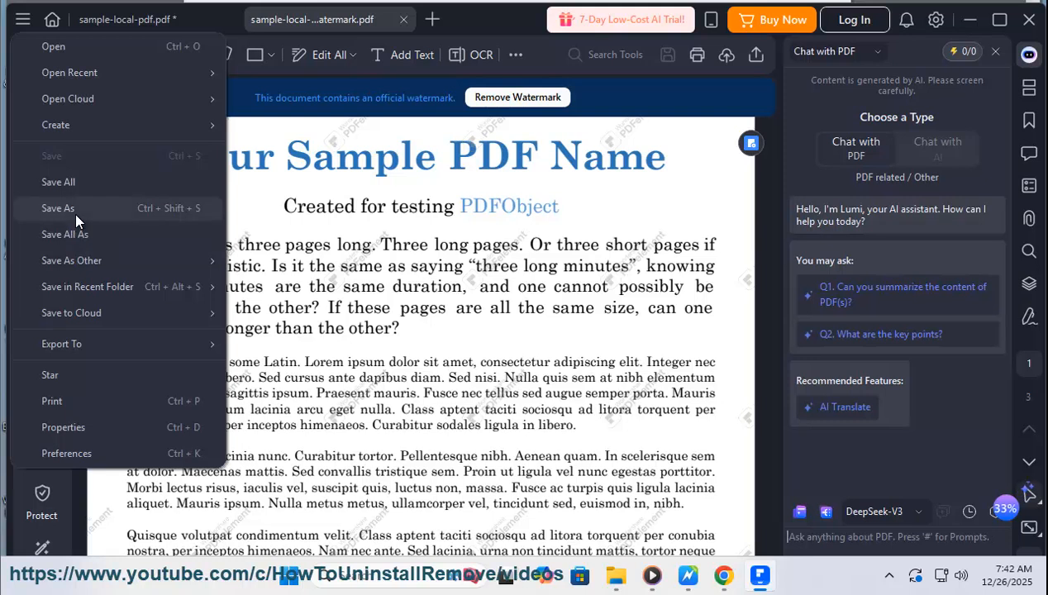
mouse_move(78, 345)
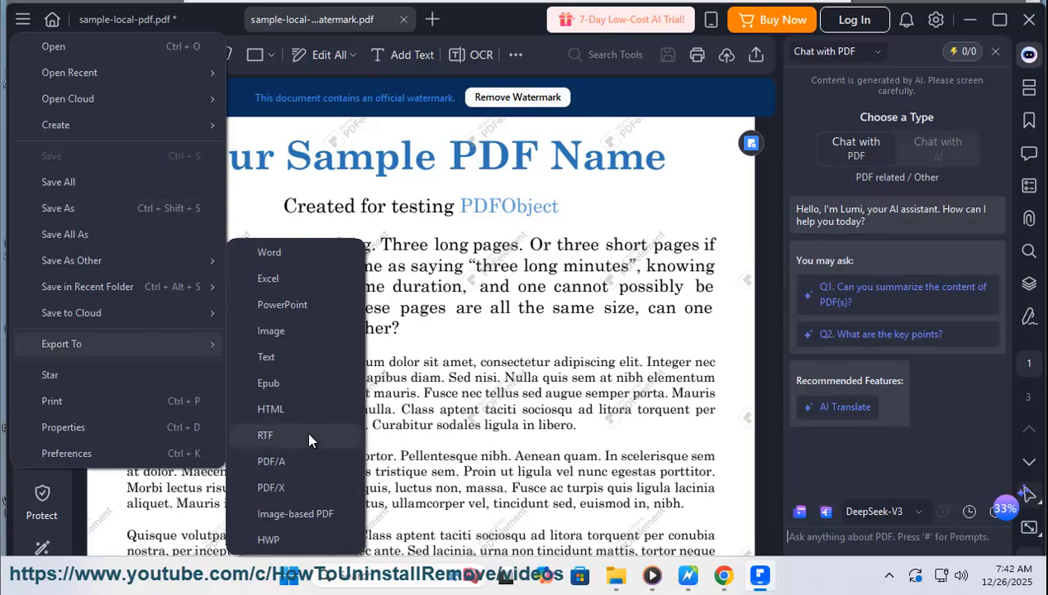
click(635, 378)
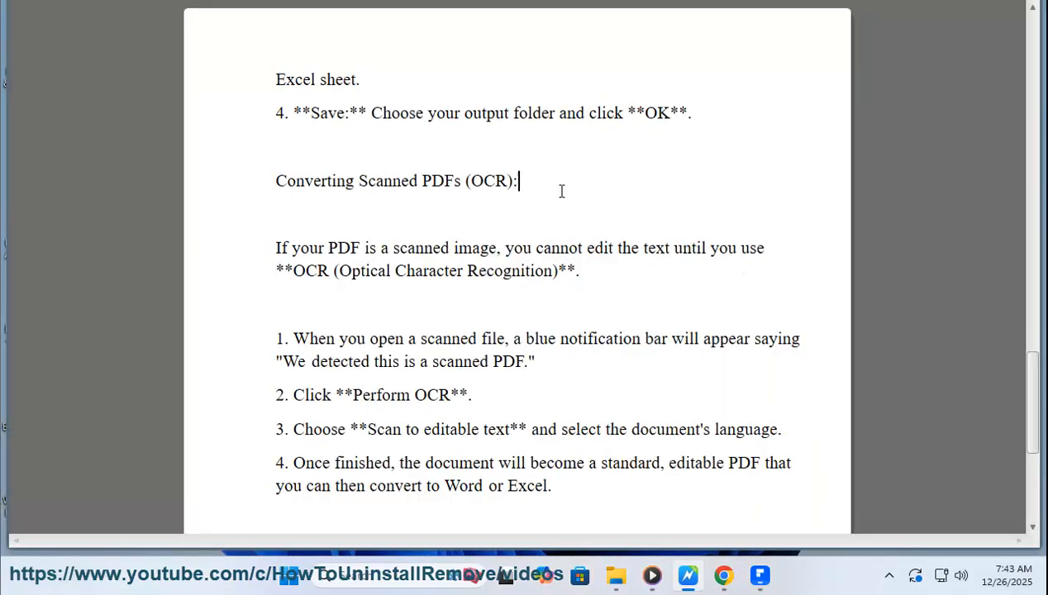
Select the "Converting Scanned PDFs (OCR):" heading in the written guide.
drag(562, 191, 266, 187)
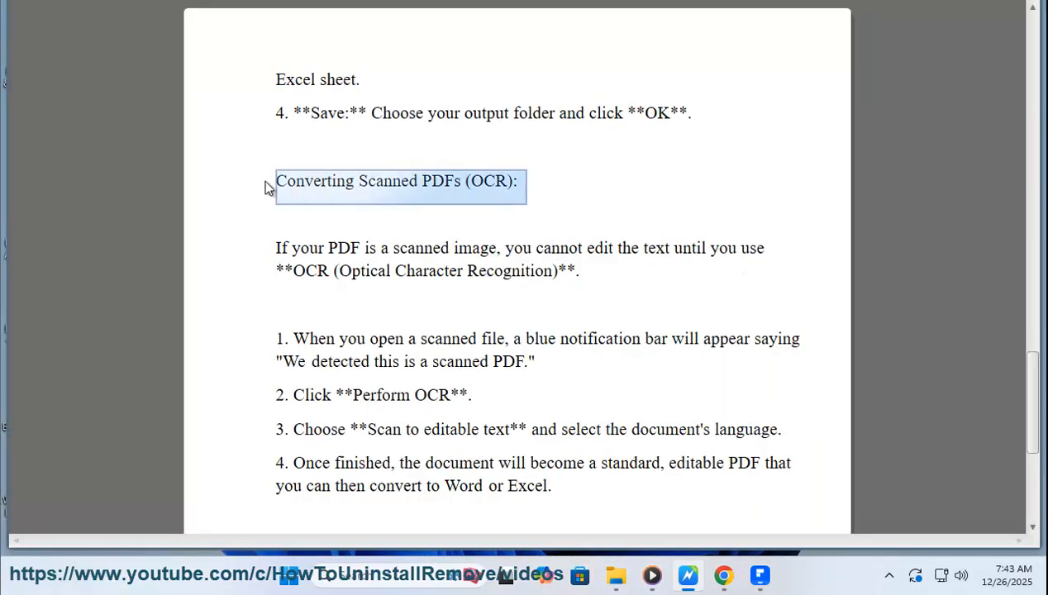
Switch to PDFelement and start OCR on the watermarked sample PDF.
click(761, 576)
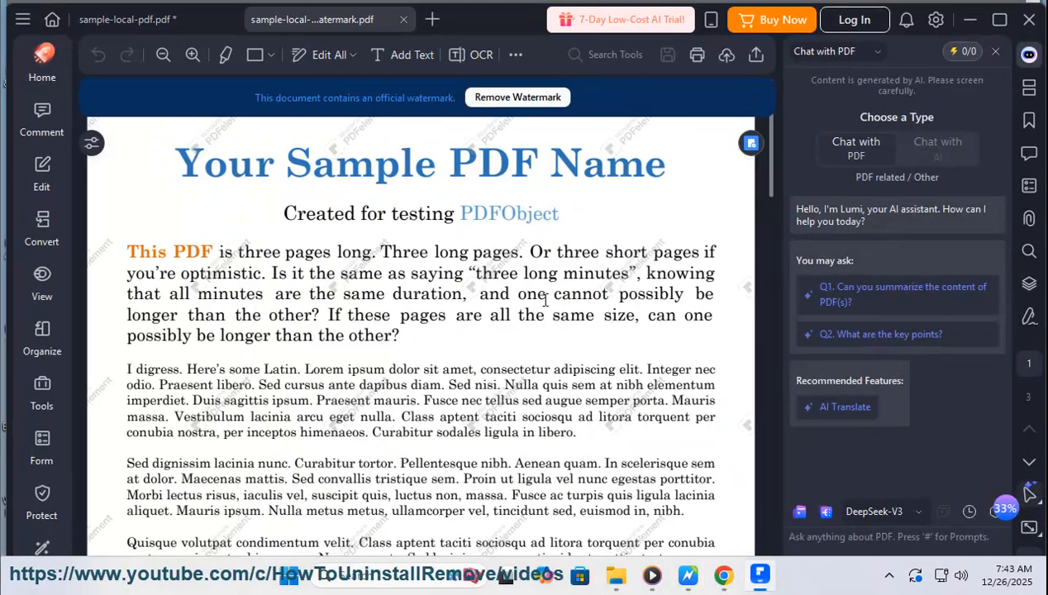
click(483, 57)
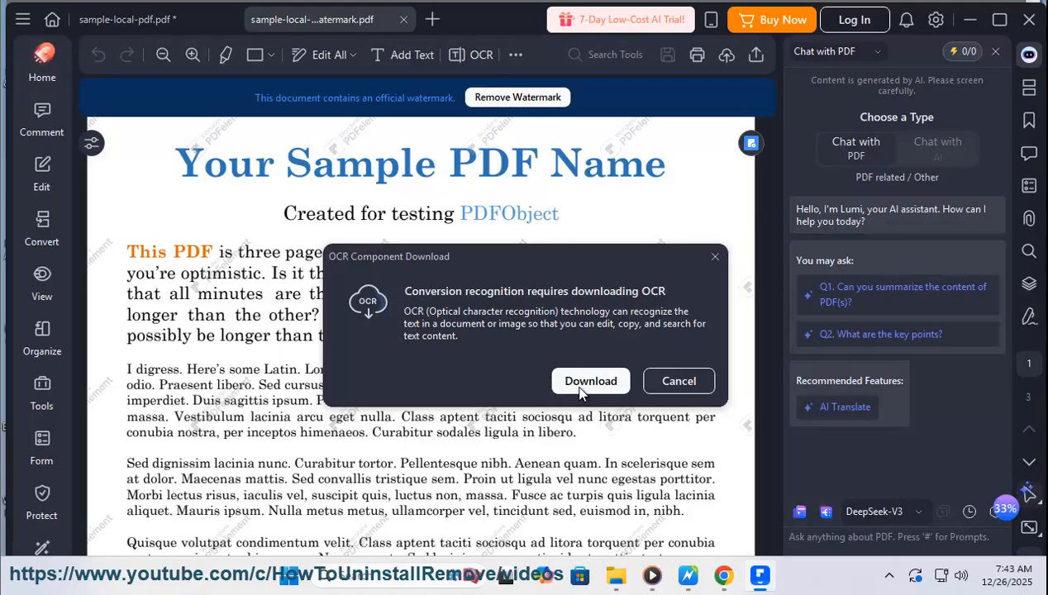
Return to the written guide and review the scanned PDF instructions and the Batch Processing section through the end of page 3.
click(686, 576)
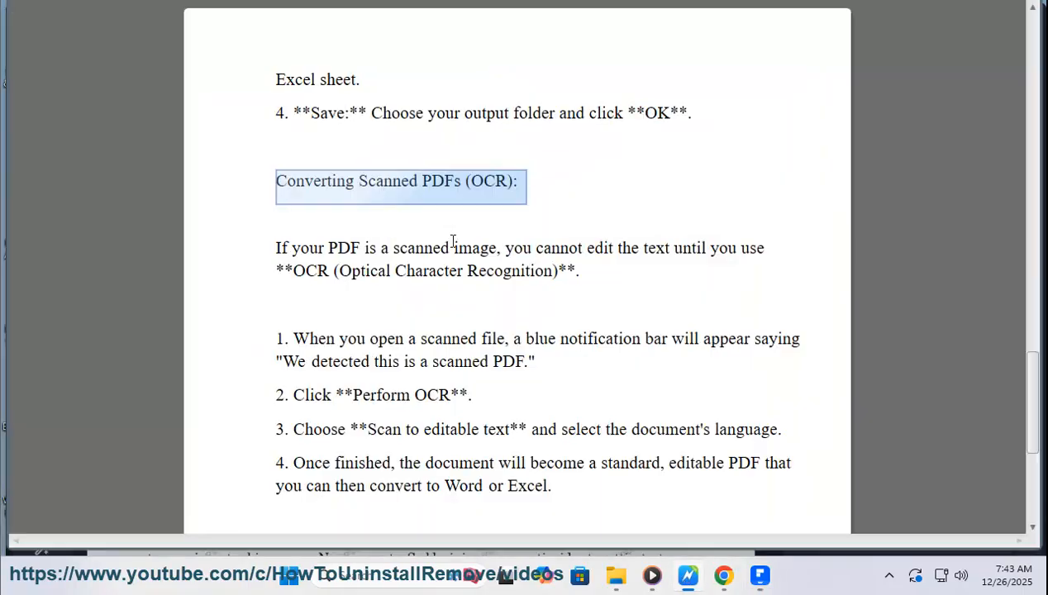
scroll(367, 119, down, 5)
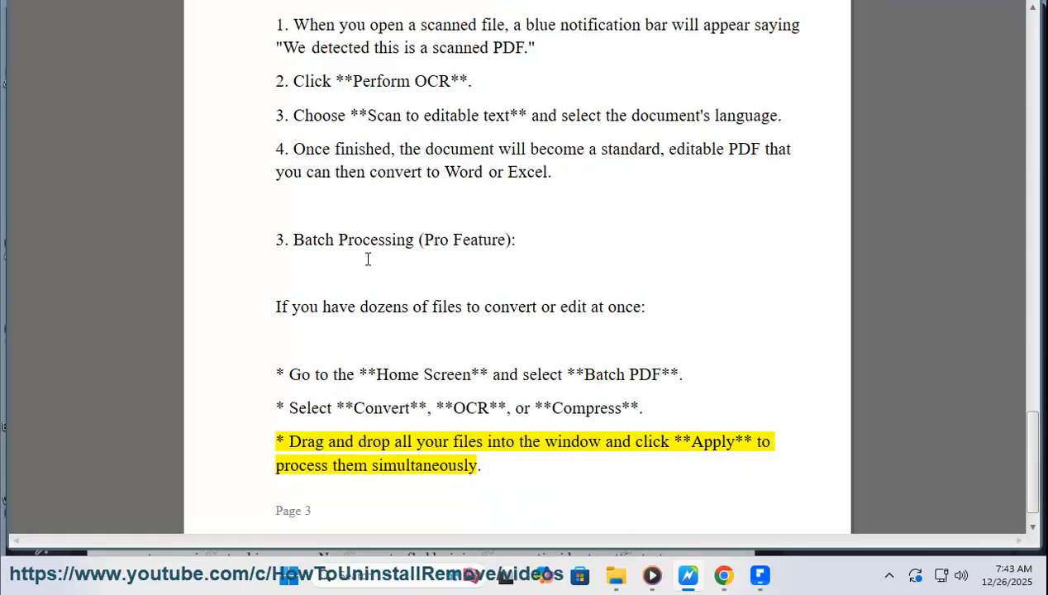
scroll(507, 441, down, 1)
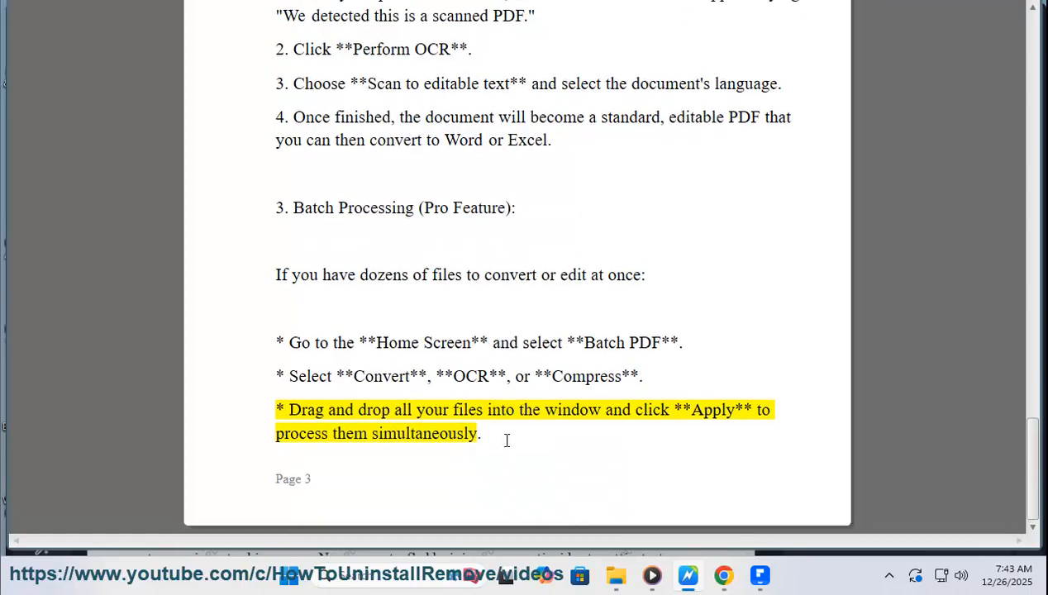
Switch back to PDFelement and start downloading the OCR component.
click(760, 577)
click(588, 382)
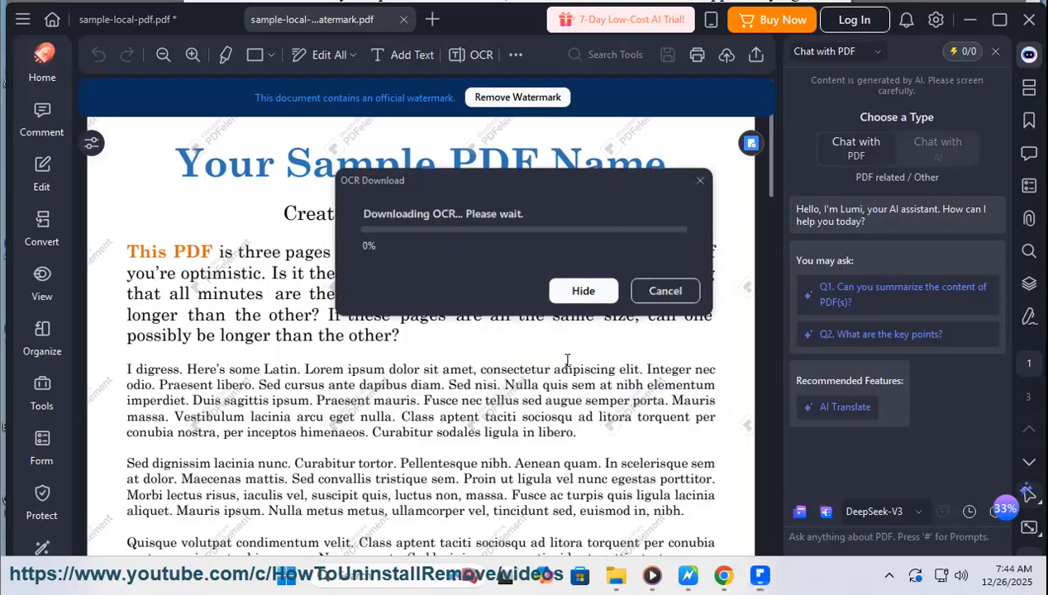